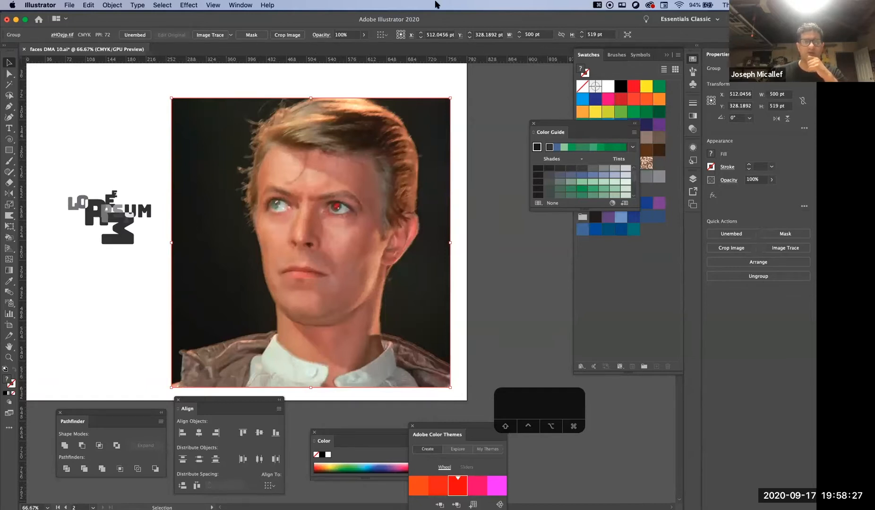
click(251, 5)
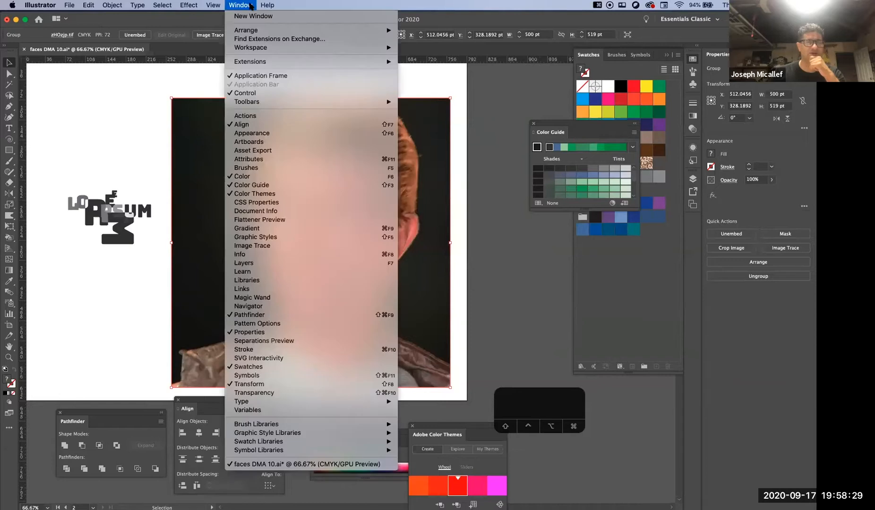
click(474, 22)
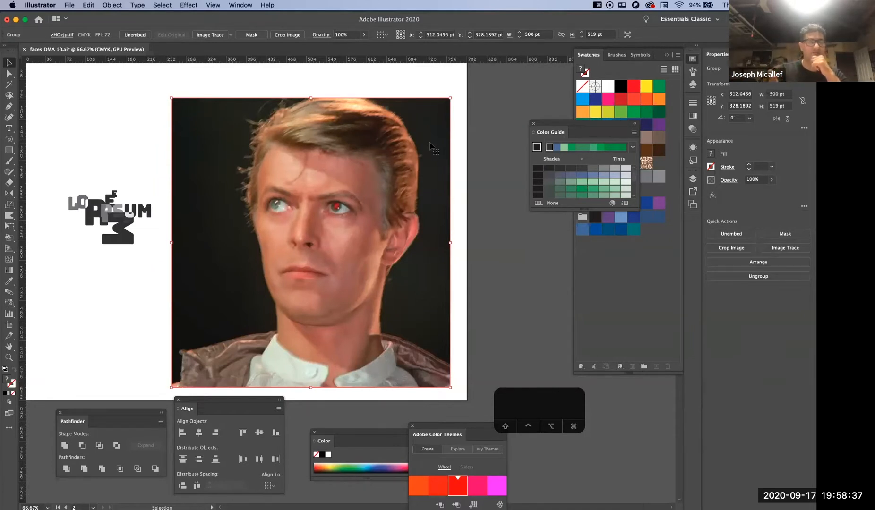
Image Trace the selected color portrait, trying the Shades of Gray preset before returning to the Default preset
click(208, 34)
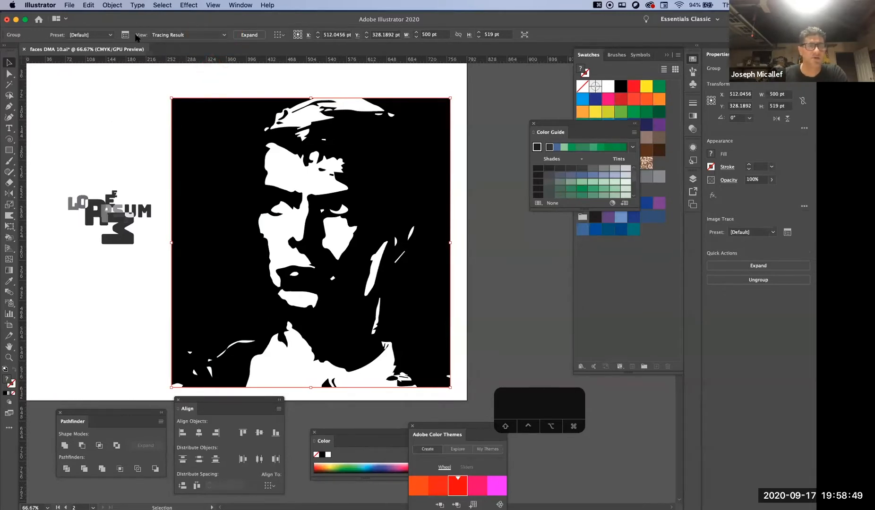
click(110, 35)
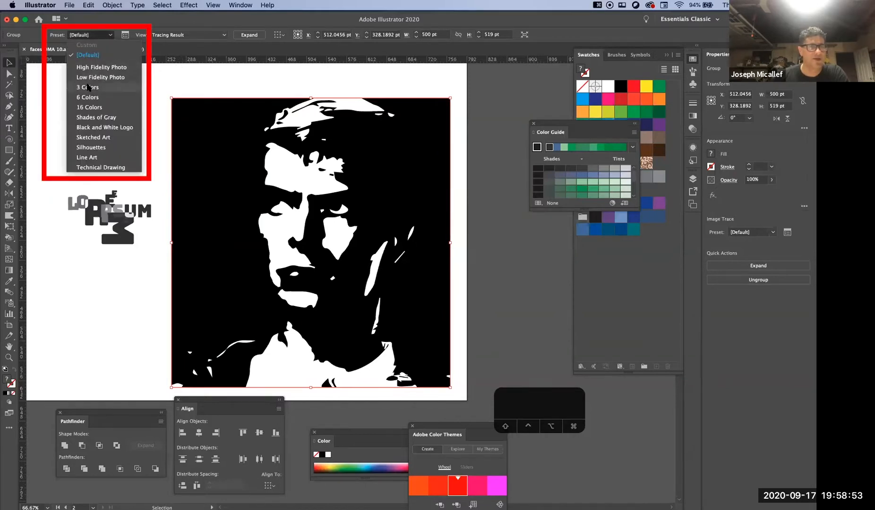
click(96, 117)
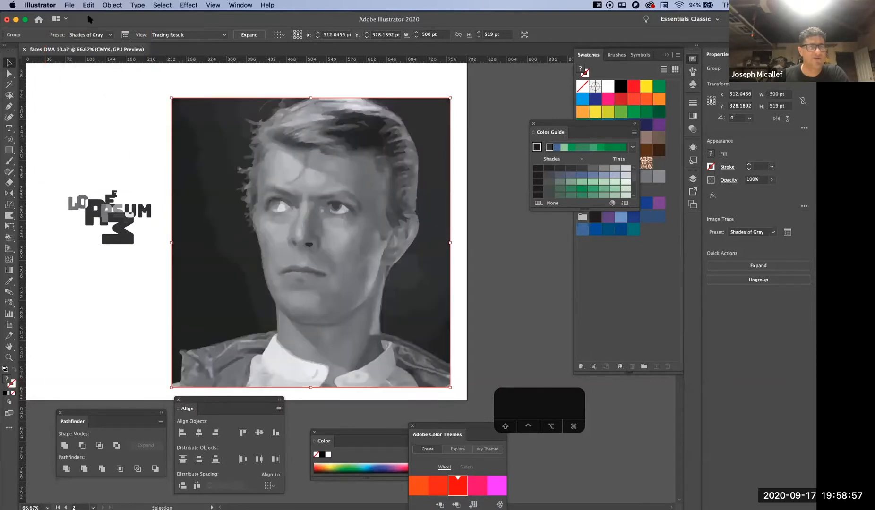
click(108, 35)
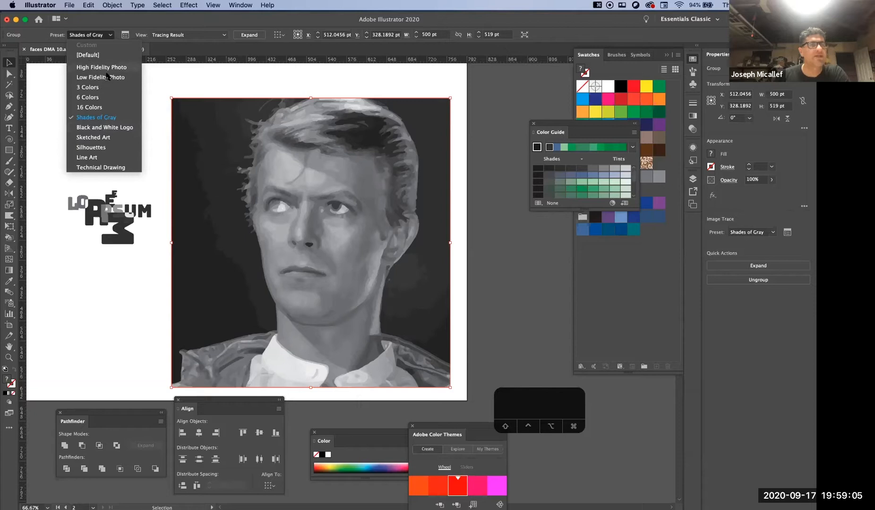
click(88, 55)
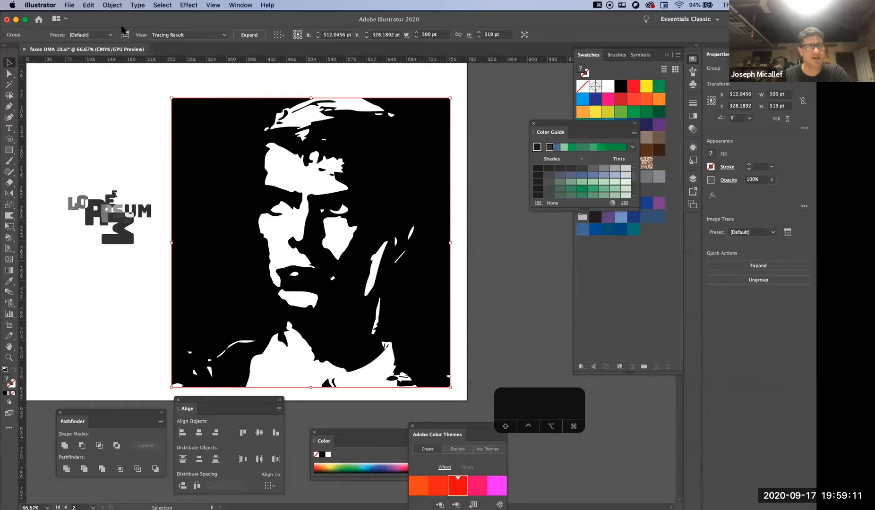
Open the detailed Image Trace settings beside the portrait and set the black-and-white threshold to 95
click(124, 35)
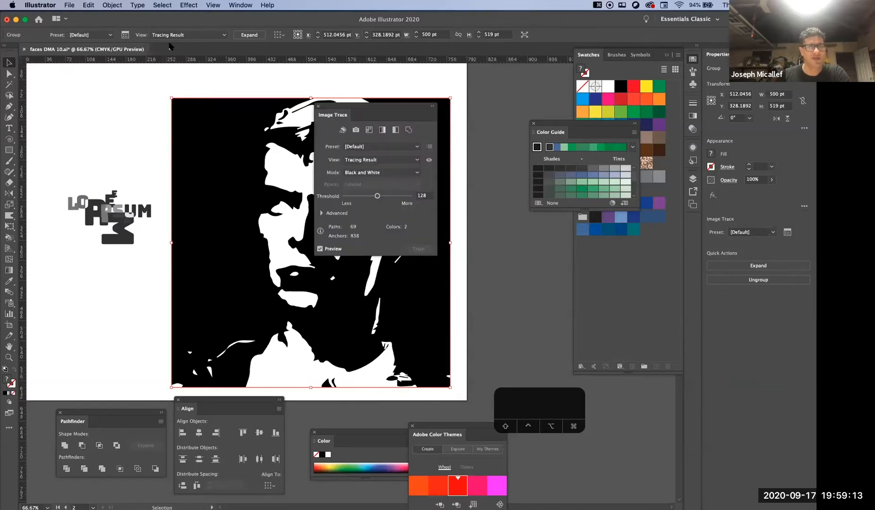
mouse_move(345, 124)
mouse_down()
mouse_move(58, 138)
mouse_move(73, 180)
mouse_up()
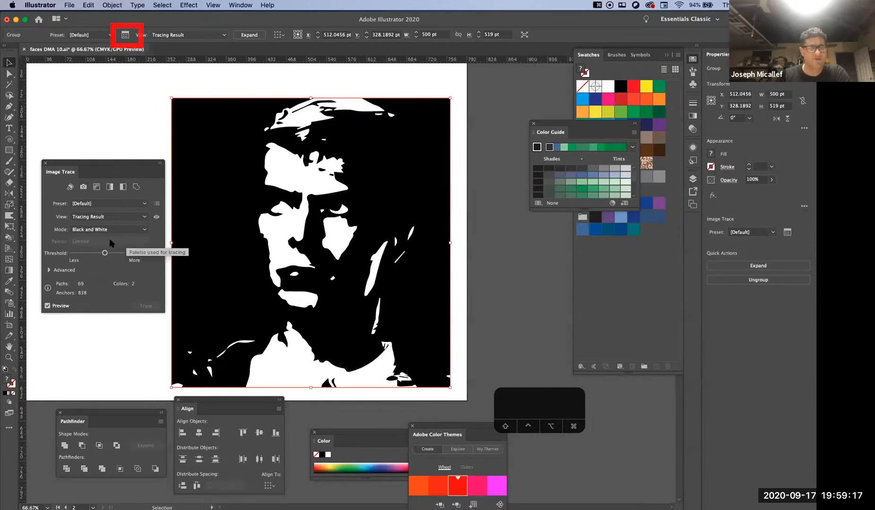
mouse_move(105, 253)
mouse_down()
mouse_move(116, 255)
mouse_move(94, 255)
mouse_up()
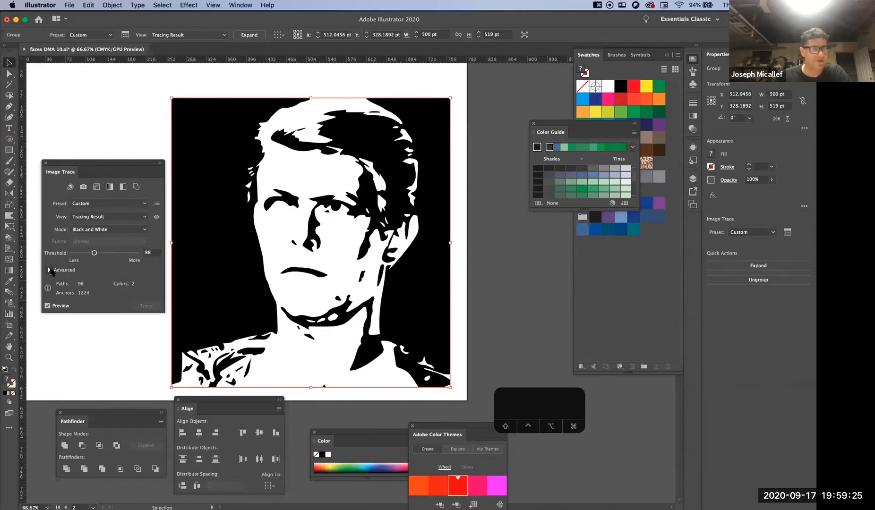
drag(94, 253, 96, 254)
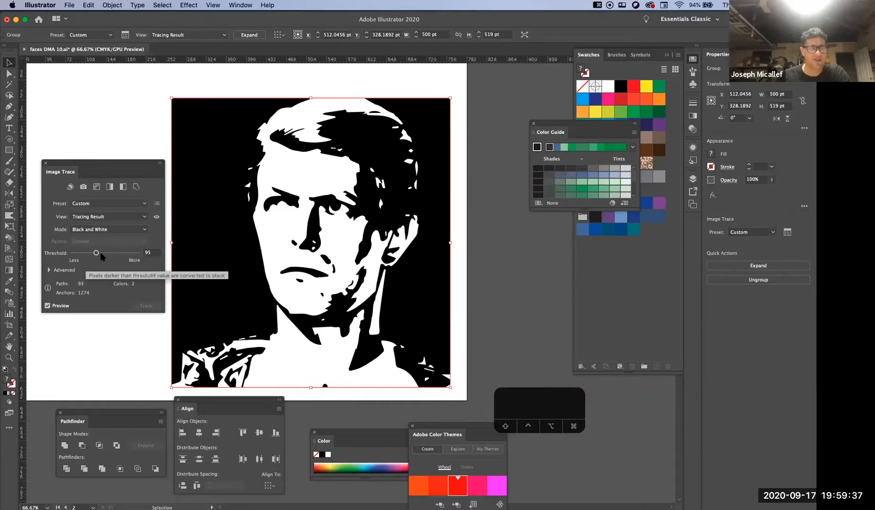
In the advanced tracing settings, set Paths to 96% and Corners to 81%
click(48, 270)
mouse_move(105, 282)
mouse_down()
mouse_move(134, 282)
mouse_move(125, 302)
mouse_up()
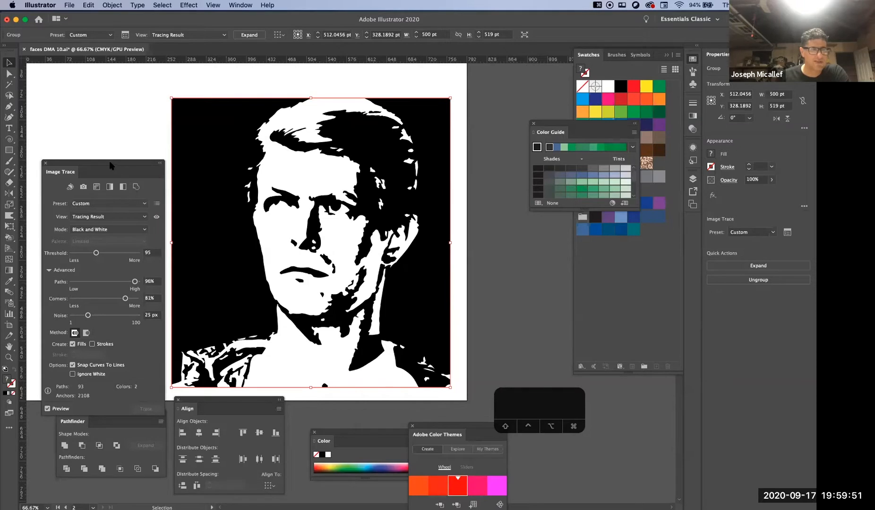
drag(109, 164, 103, 124)
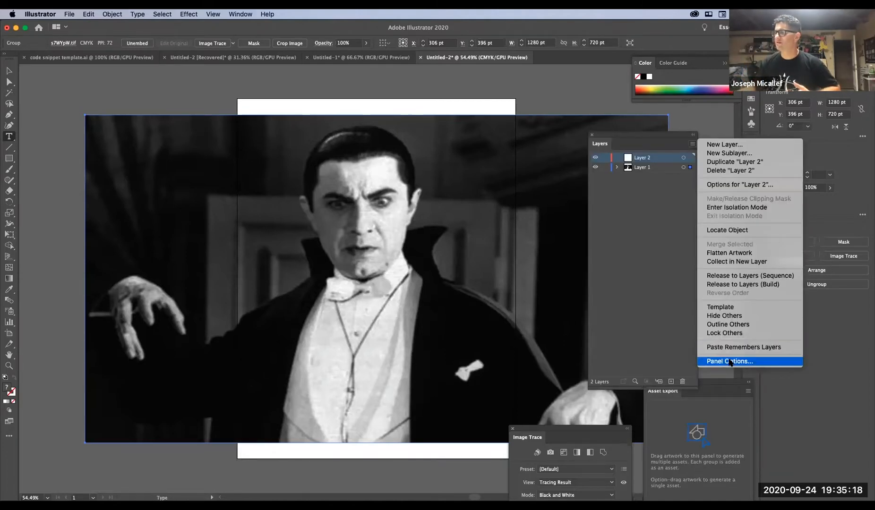
Enlarge the layer thumbnails by setting the Layers row size to Other, 100 pixels
click(730, 360)
click(387, 246)
click(402, 250)
text(100)
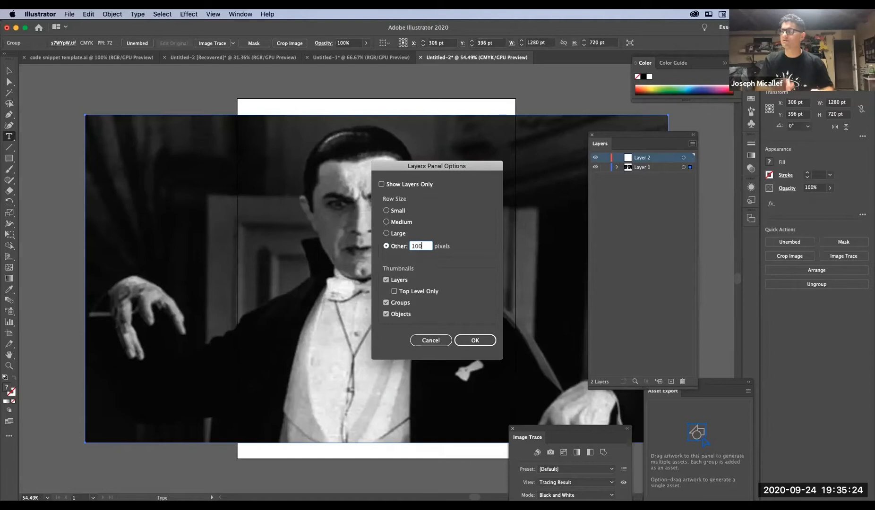
click(475, 341)
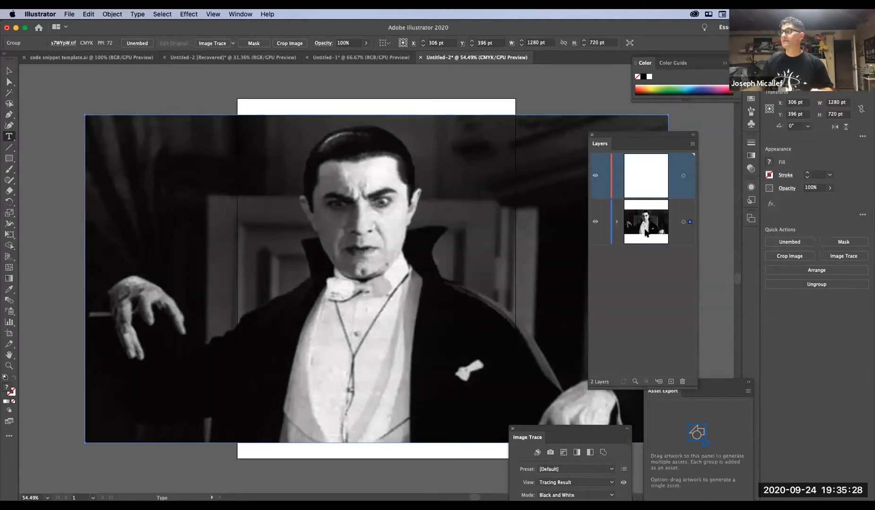
drag(612, 139, 646, 163)
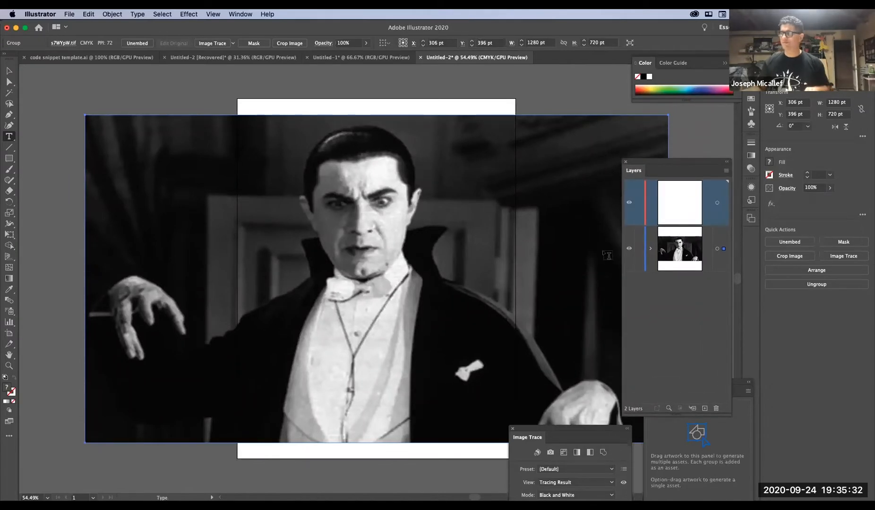
Lock the lower photo layer and paste a copy of the photo in front on the empty upper layer
click(639, 249)
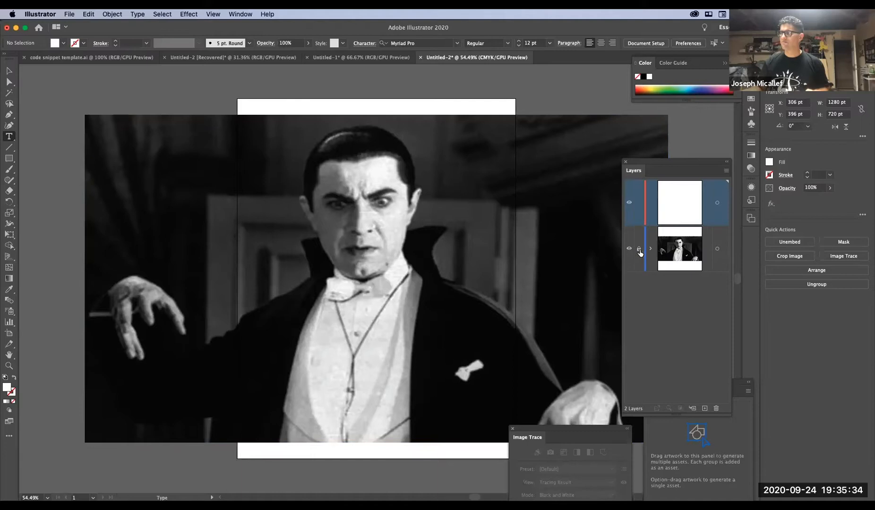
key(v)
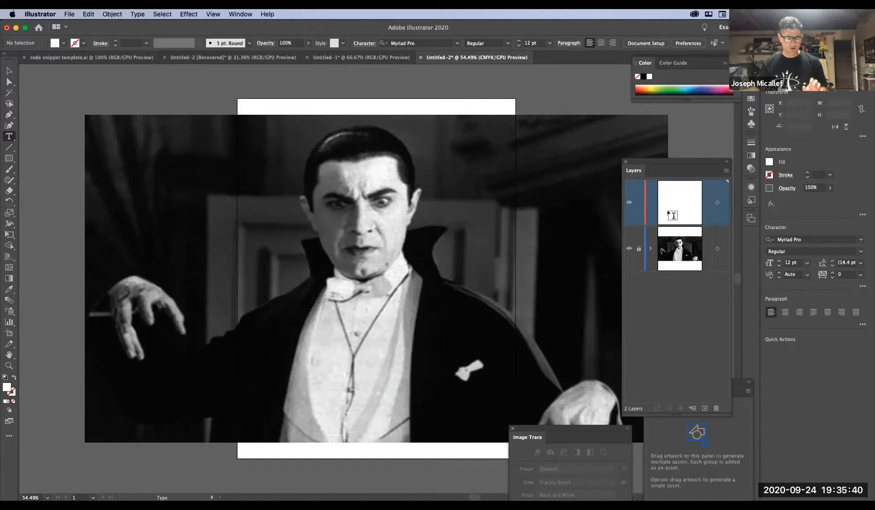
key(super+f)
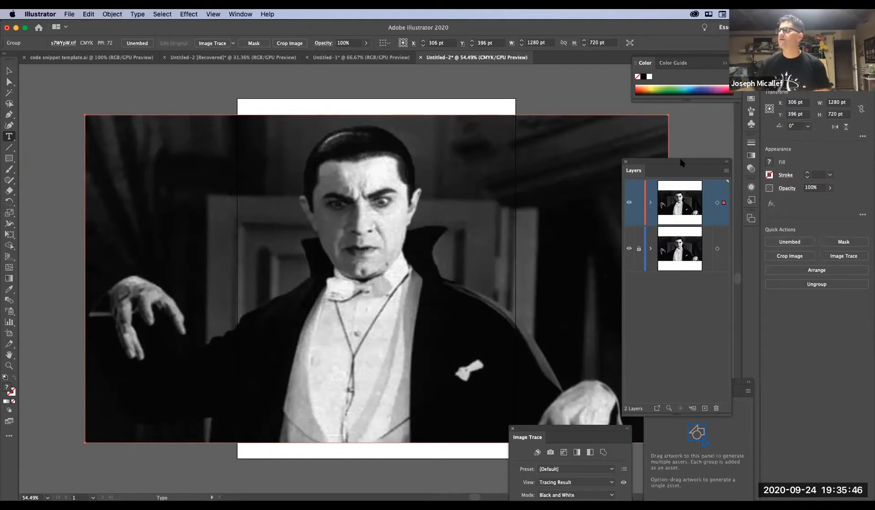
drag(681, 163, 670, 141)
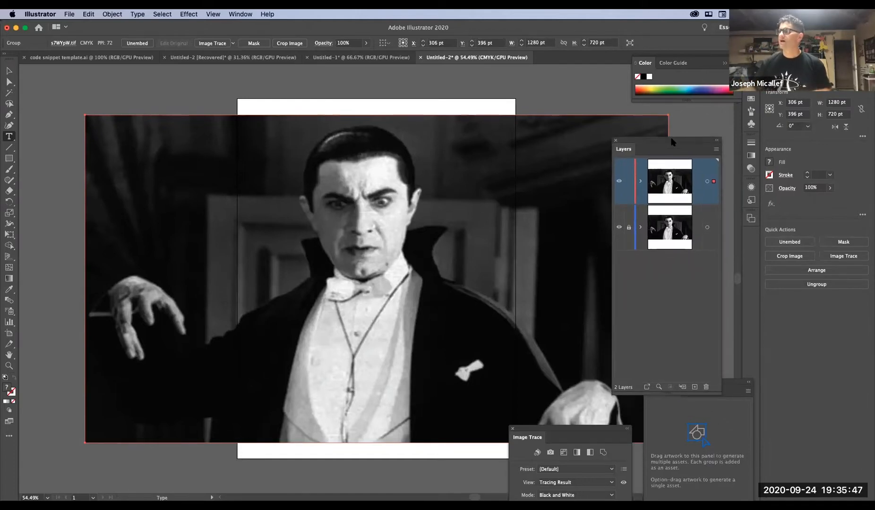
Hide the upper photo layer, then unlock the lower photo layer and make it active
click(628, 228)
click(619, 181)
click(628, 227)
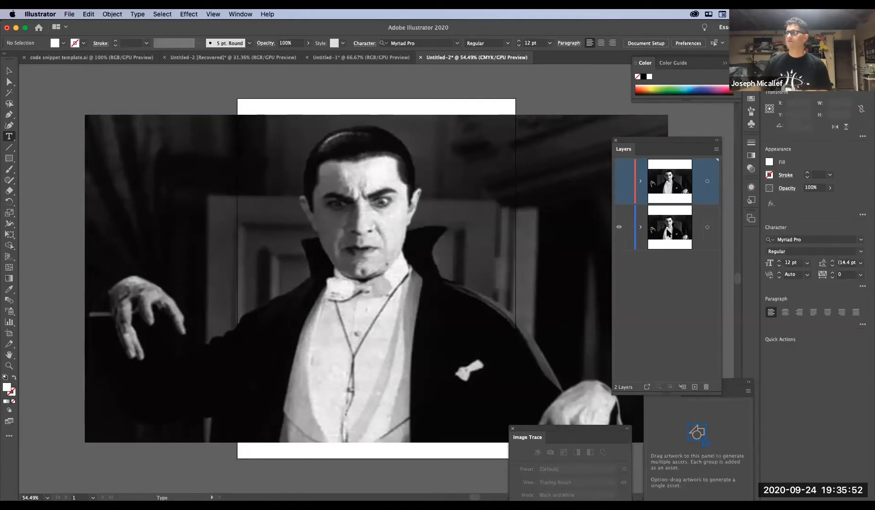
click(670, 229)
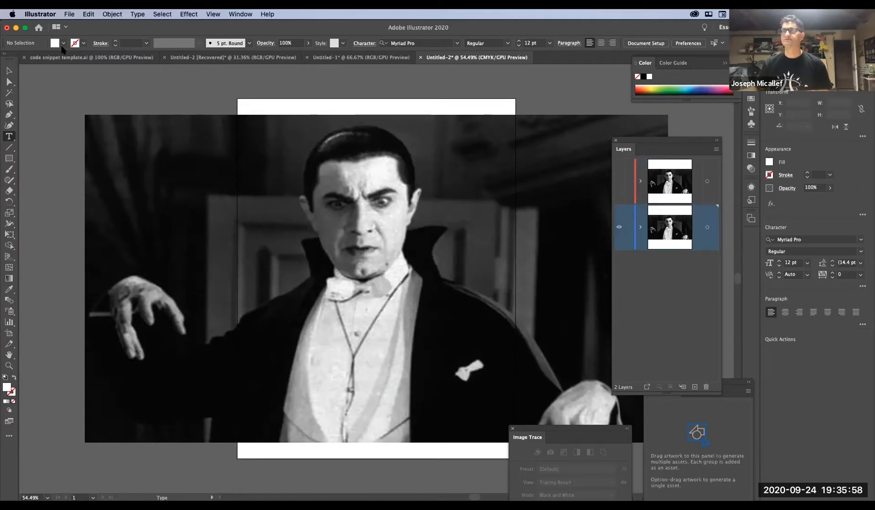
Select the photo on the lower layer and invert its colors
click(9, 70)
click(181, 166)
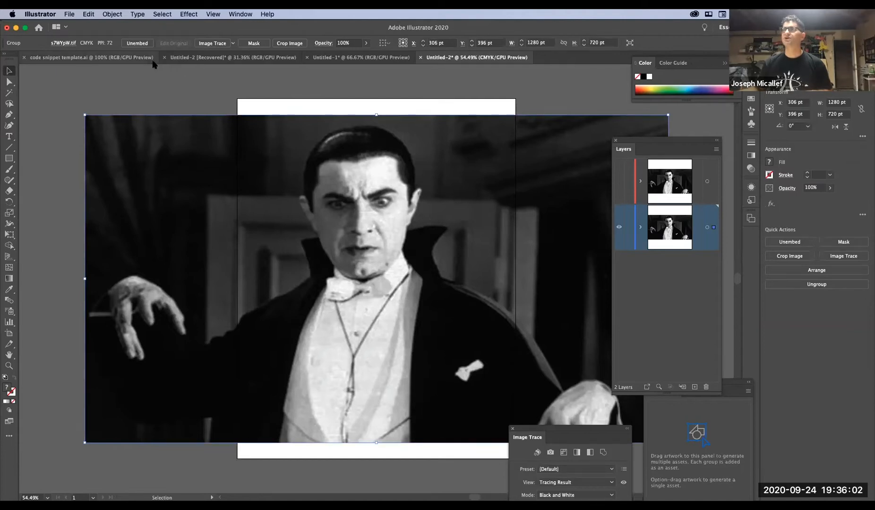
click(114, 15)
mouse_move(95, 15)
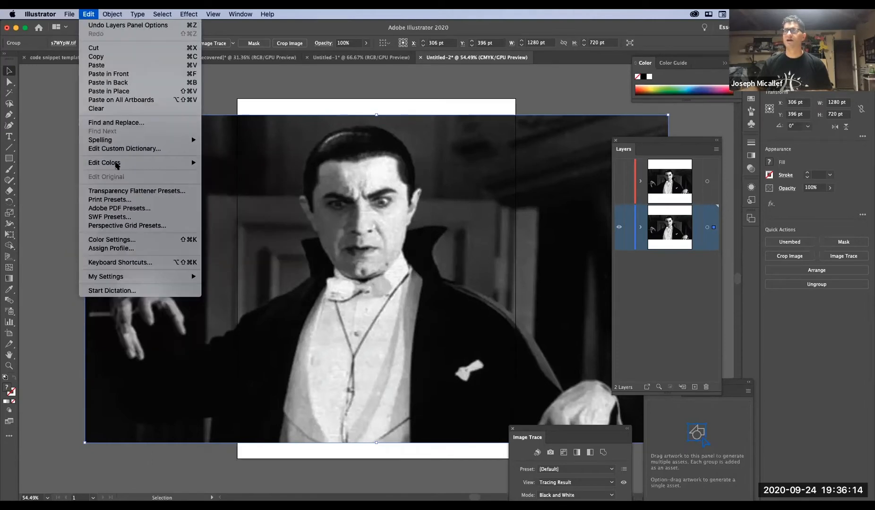
mouse_move(119, 166)
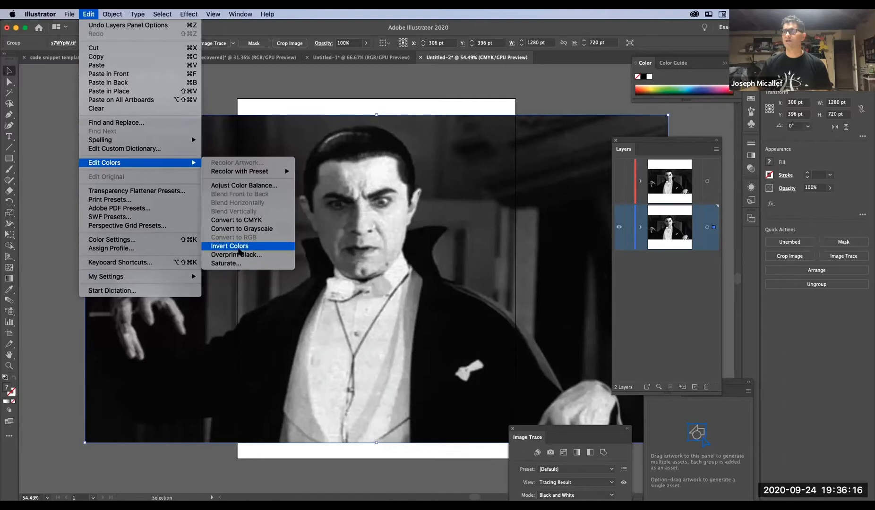
click(241, 251)
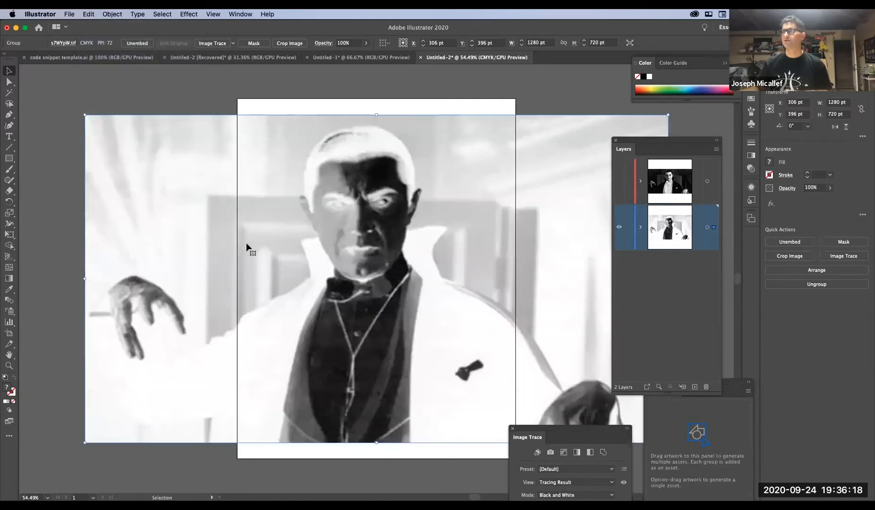
Convert the inverted photo into expanded Image Trace paths and delete the white background shape
click(212, 43)
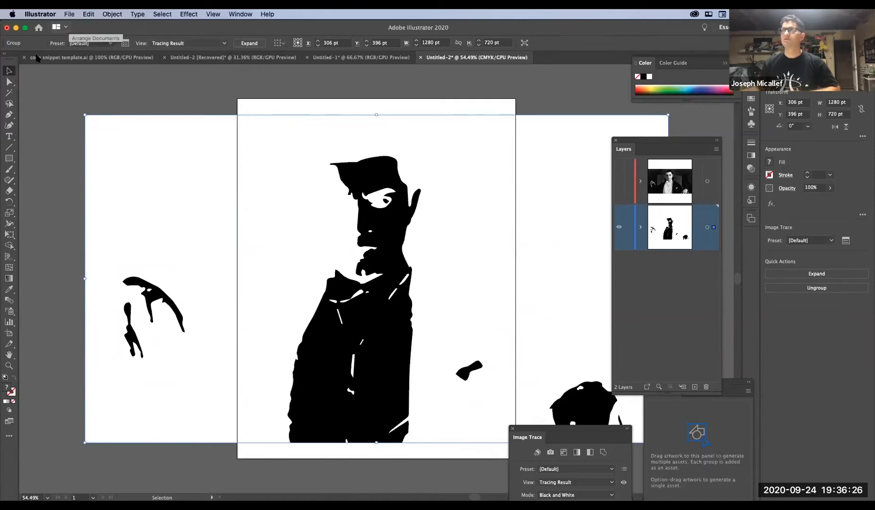
click(9, 81)
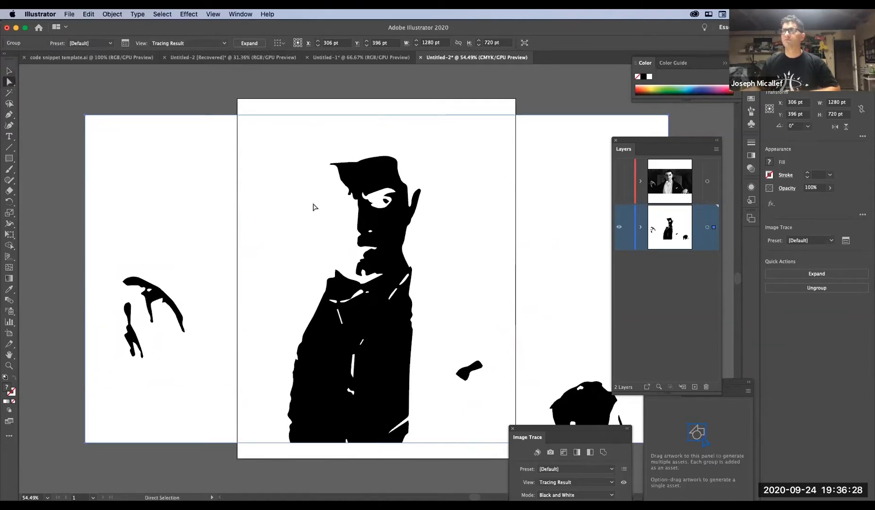
click(255, 45)
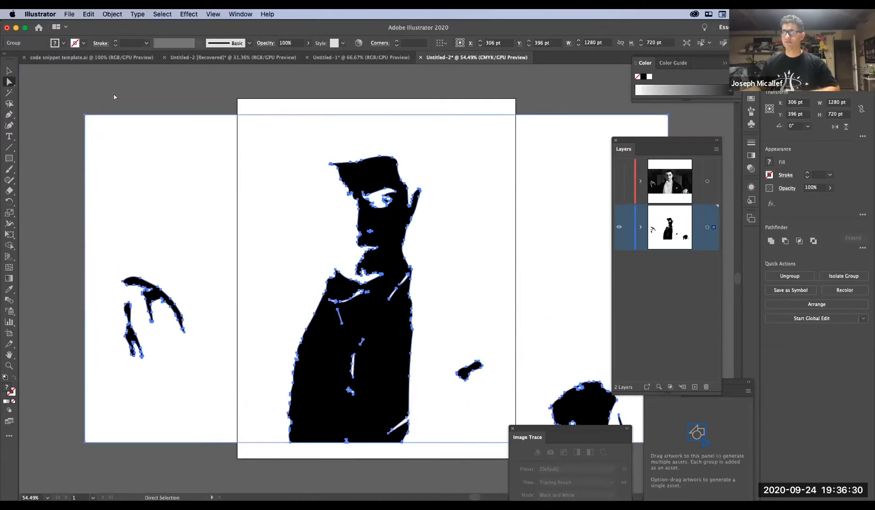
click(131, 139)
key(Delete)
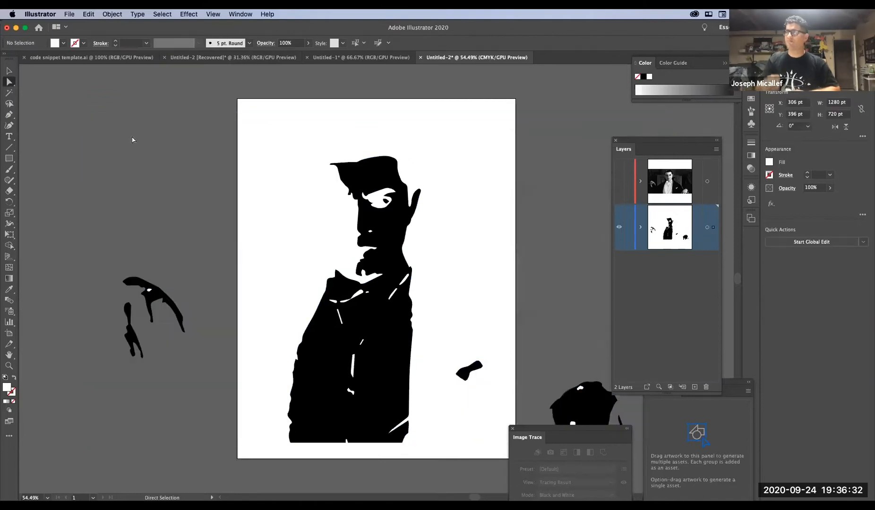
Show the upper photo layer again and duplicate it as a new layer
click(619, 181)
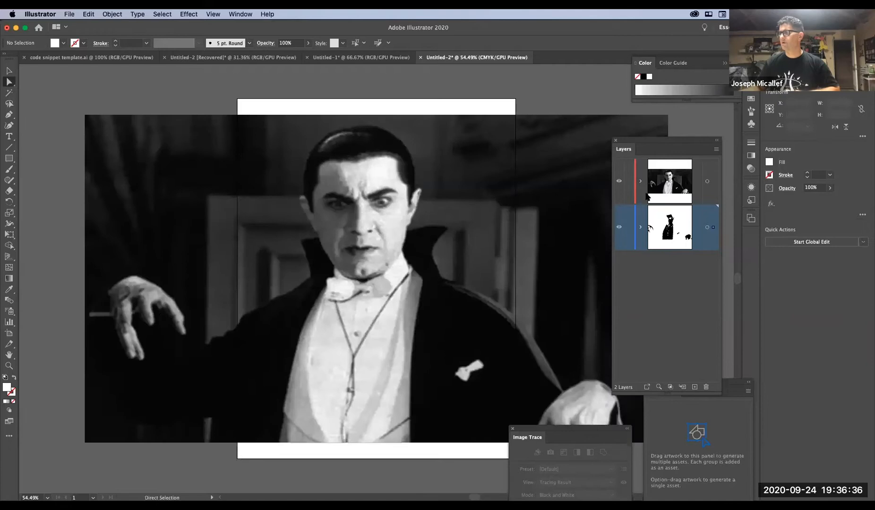
click(524, 220)
drag(703, 189, 707, 325)
drag(690, 382, 694, 386)
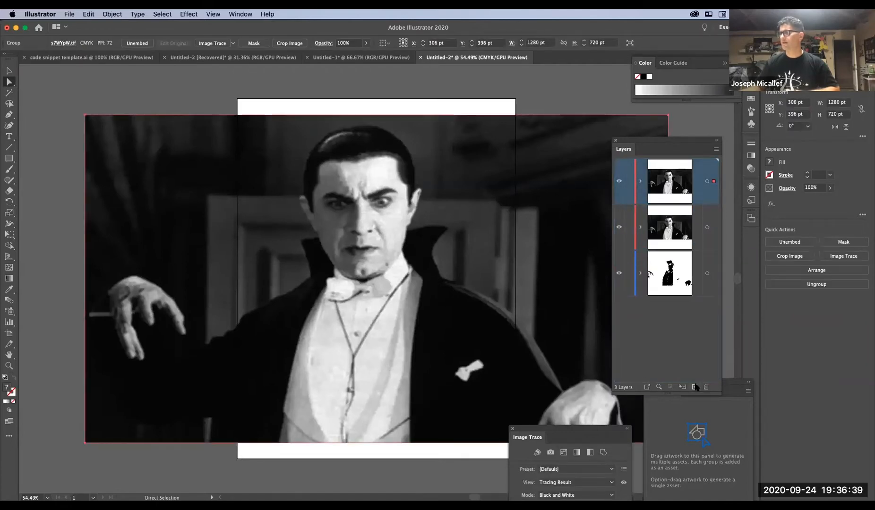
Hide and lock the topmost photo layer, lock the traced bottom layer, and activate the middle photo layer
click(618, 181)
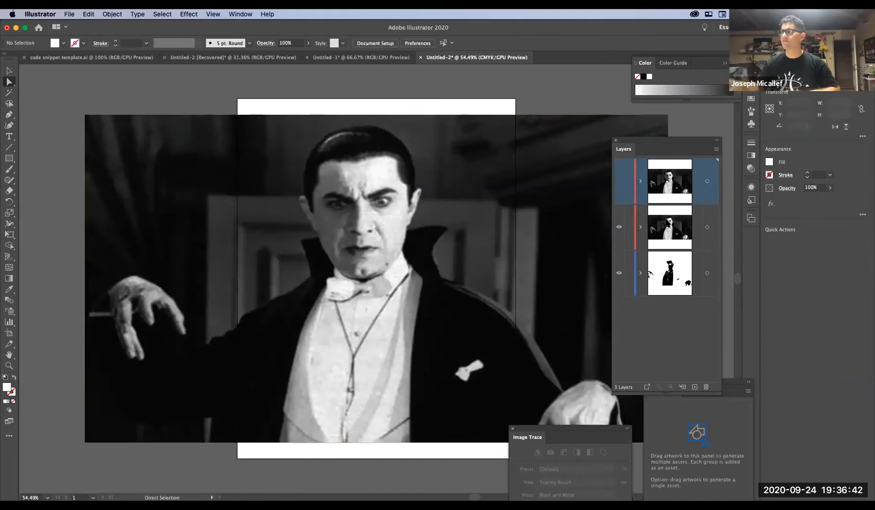
click(628, 273)
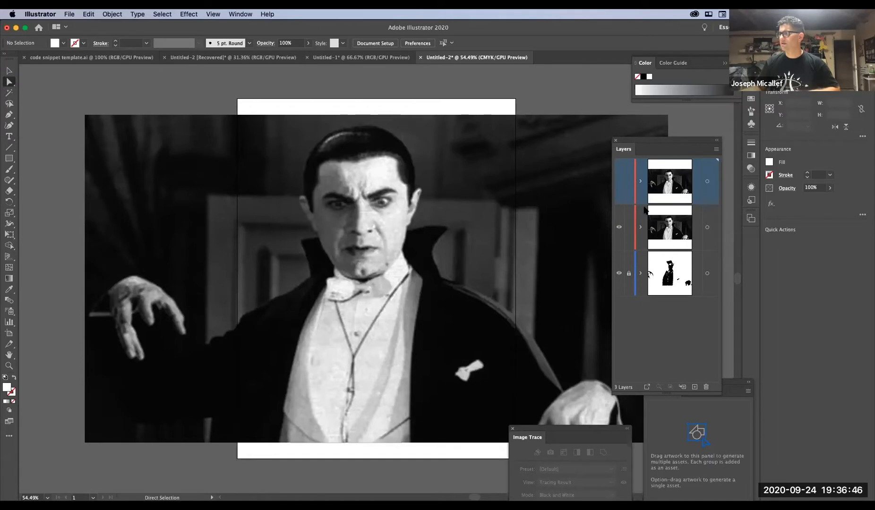
click(628, 182)
click(666, 242)
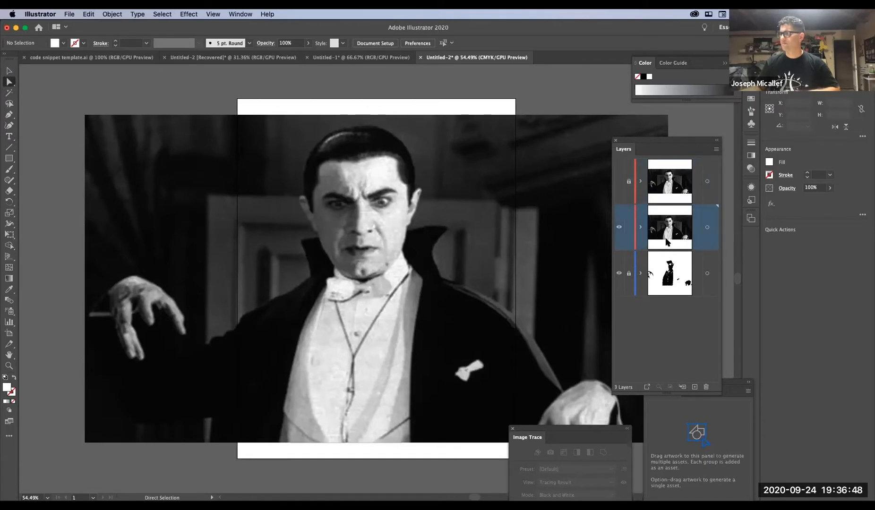
Select the photo on the middle layer, convert it with Image Trace, and bring the full tracing settings into view
click(706, 227)
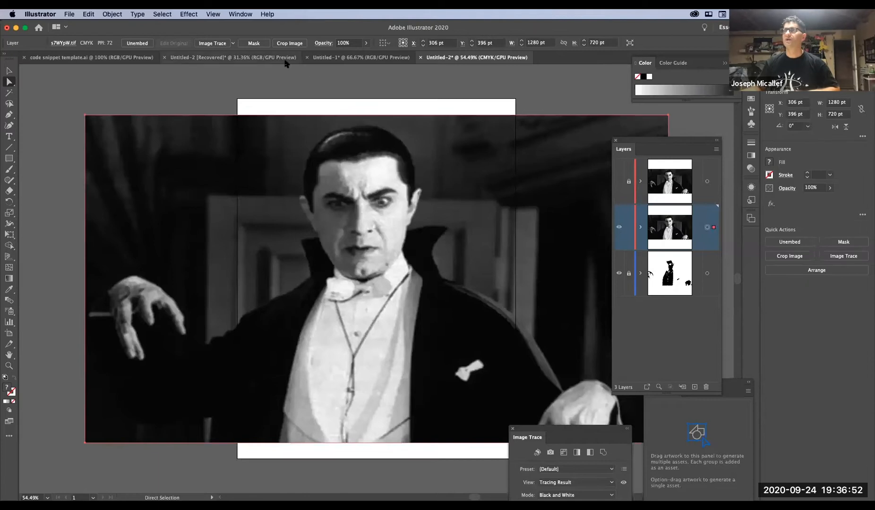
click(200, 43)
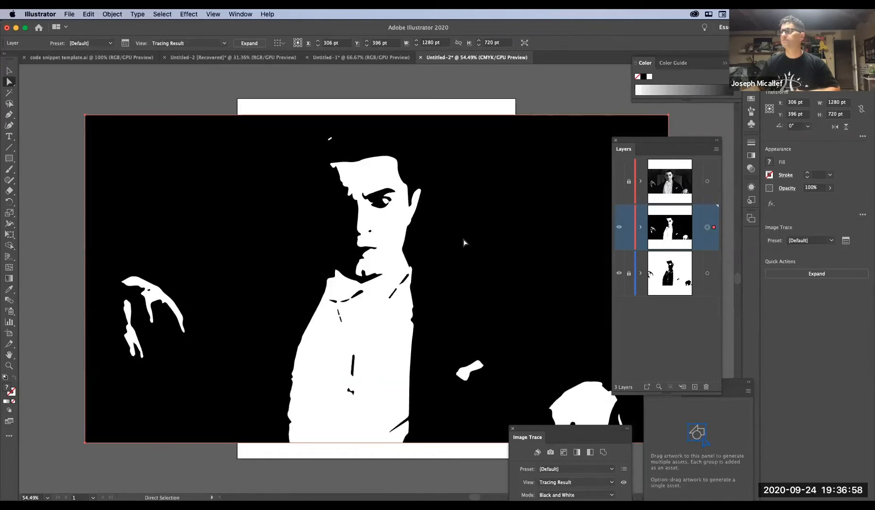
drag(580, 431, 569, 208)
click(564, 289)
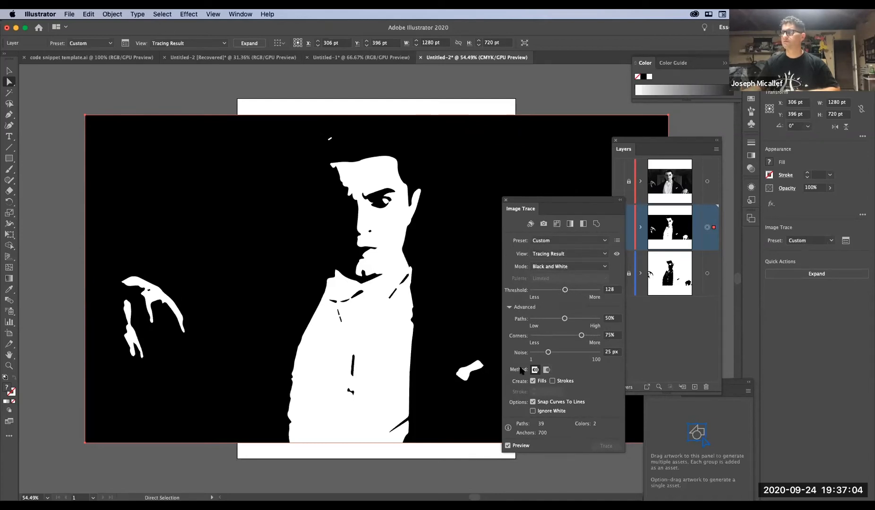
click(233, 14)
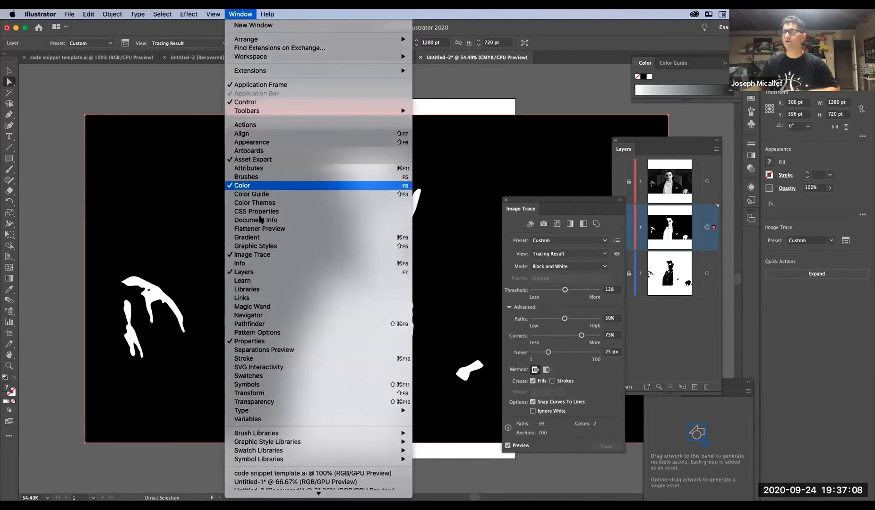
click(570, 205)
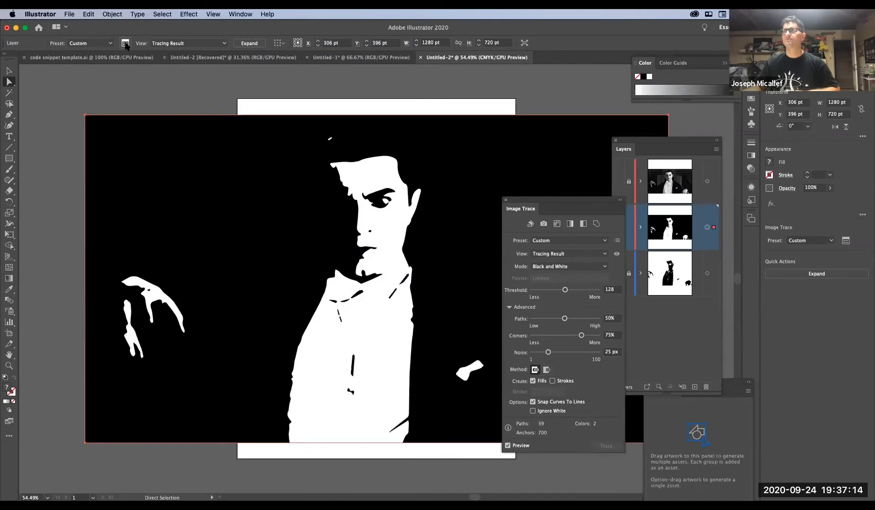
Set the middle layer's Image Trace threshold to 215 and expand the tracing into editable paths
mouse_move(556, 201)
mouse_down()
mouse_move(588, 143)
mouse_move(582, 149)
mouse_up()
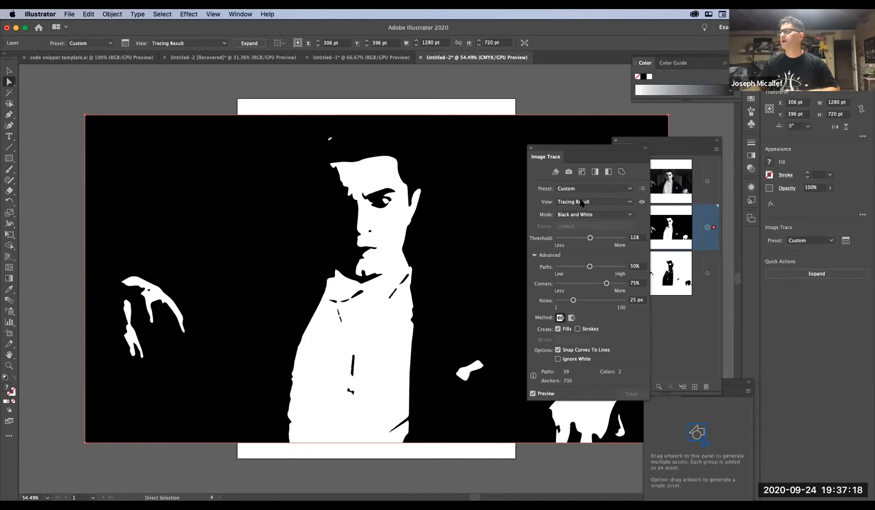
click(585, 238)
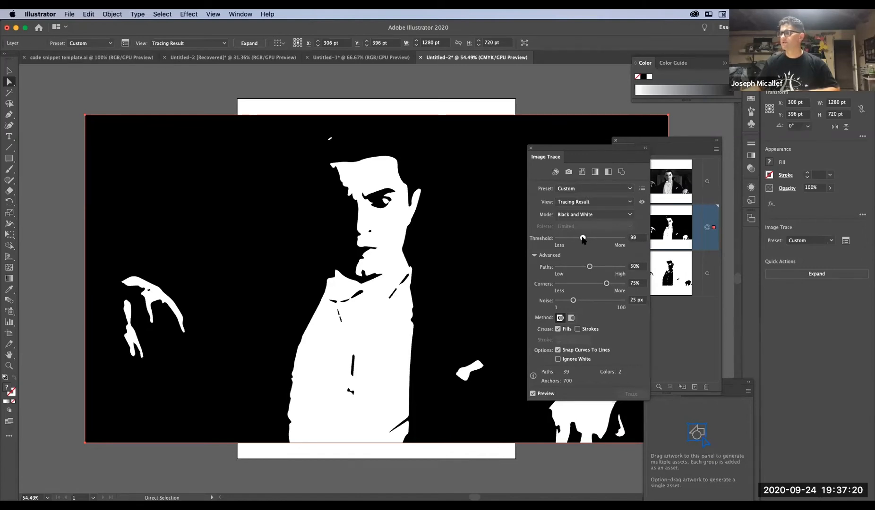
drag(583, 239, 613, 241)
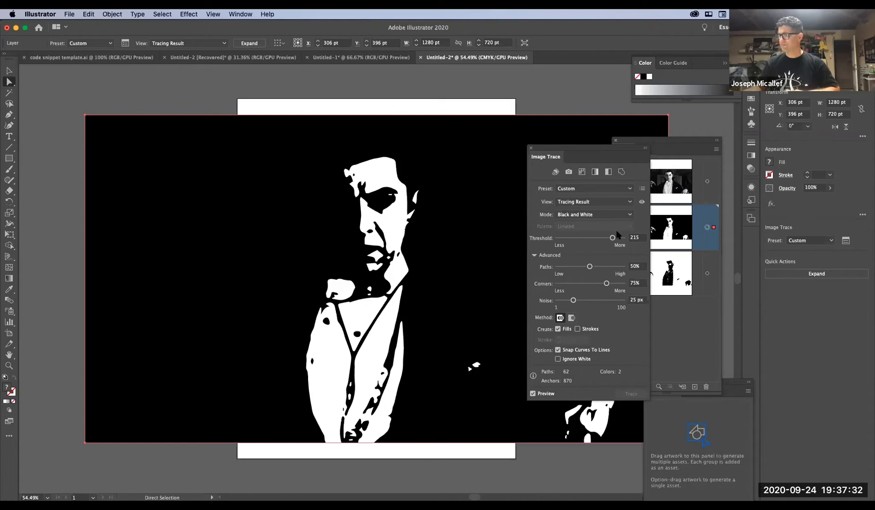
mouse_move(563, 154)
mouse_down()
mouse_move(581, 239)
mouse_move(587, 452)
mouse_up()
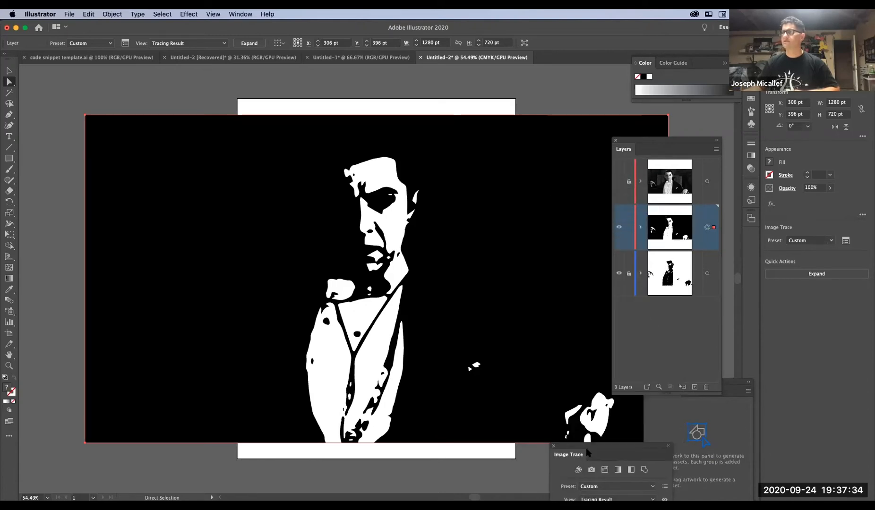
click(249, 43)
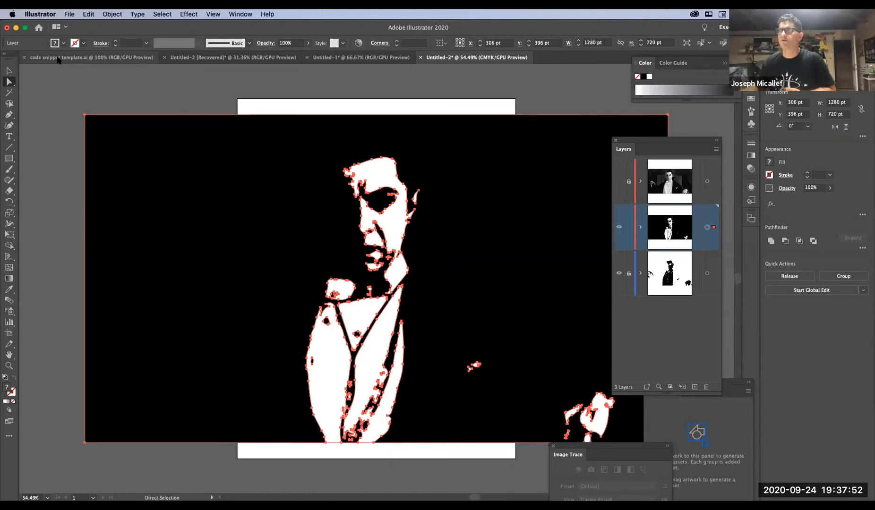
double_click(6, 387)
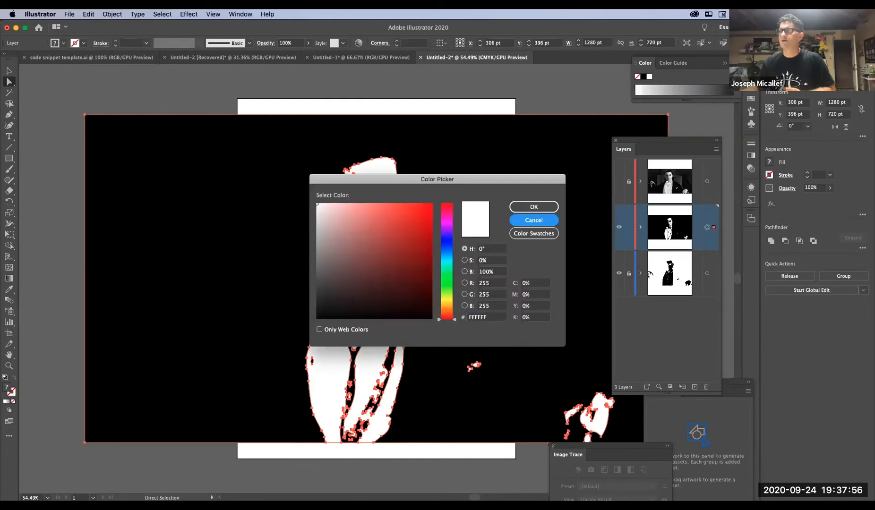
click(540, 221)
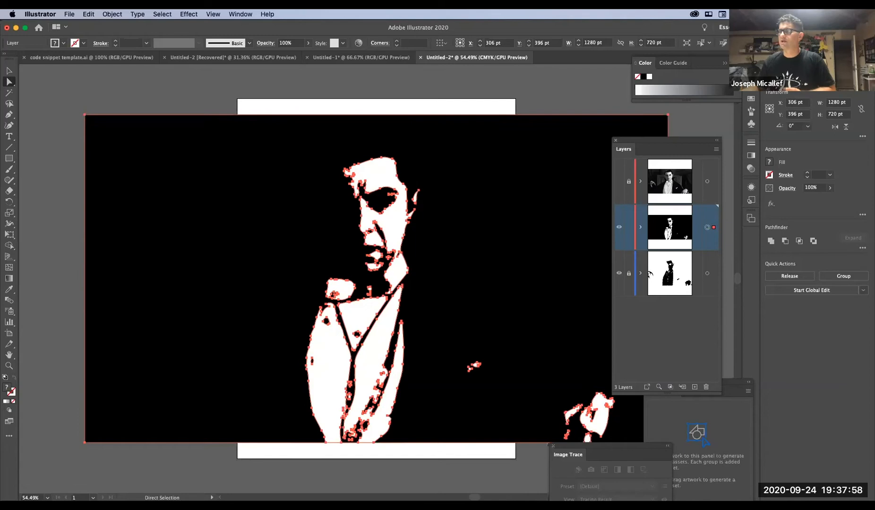
click(197, 98)
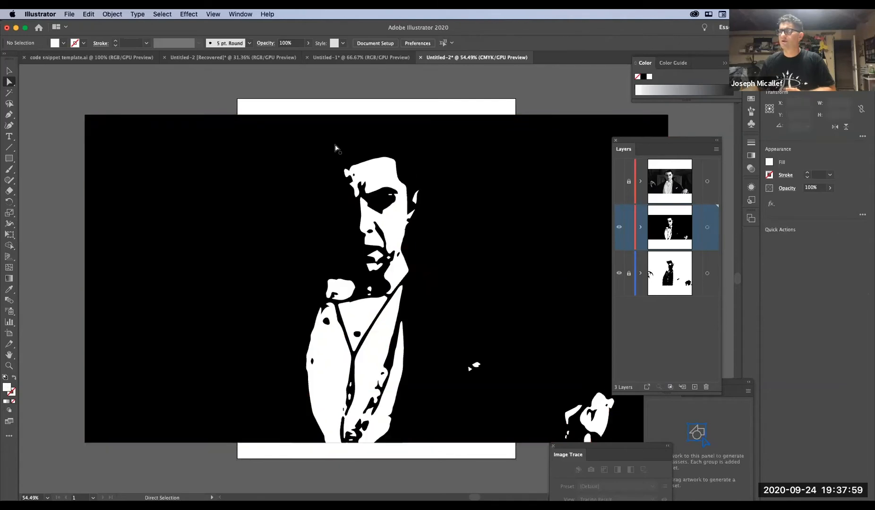
Select only the large black background compound path on the middle layer and change its fill to grey 8E8E8E
click(116, 166)
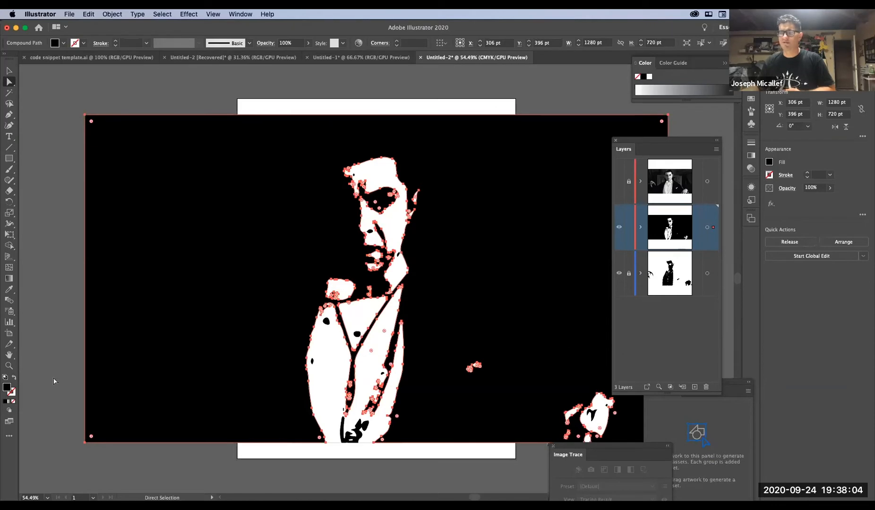
double_click(7, 387)
text(606060)
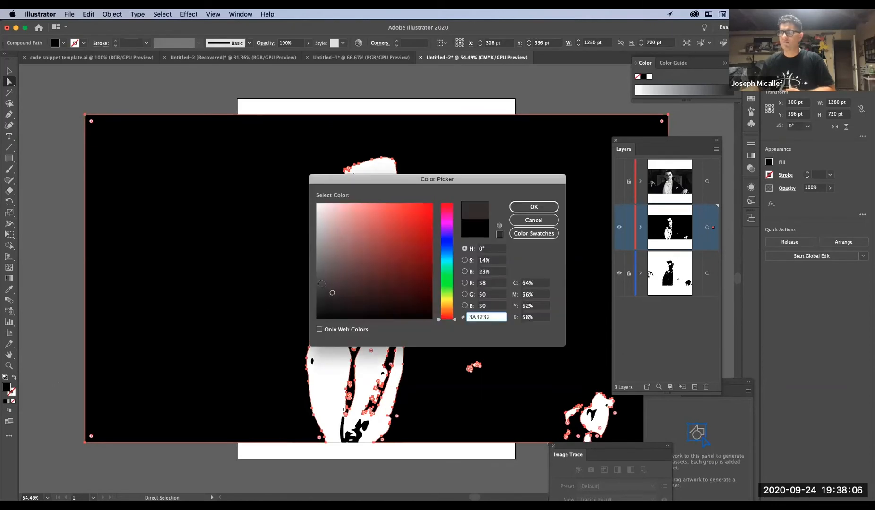
click(531, 210)
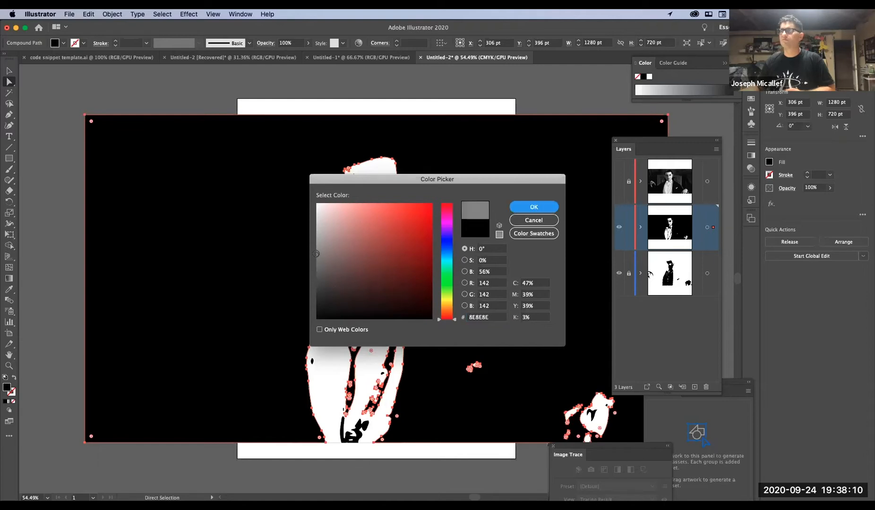
click(533, 207)
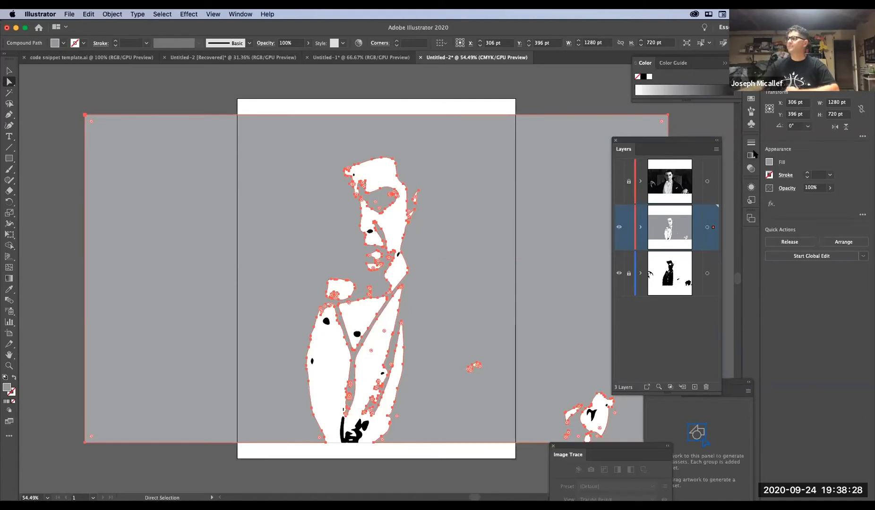
Set the grey compound path's blending mode to Multiply so the bottom tracing shows through, and deselect it
click(787, 190)
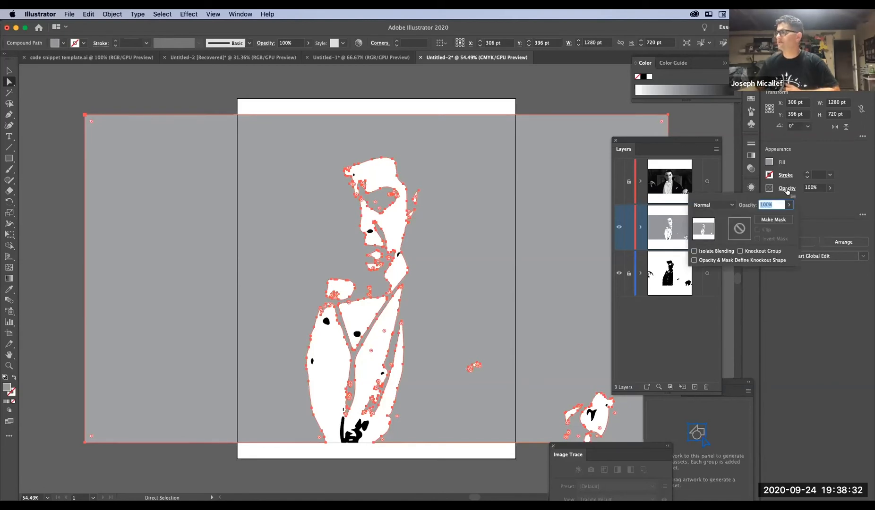
click(732, 205)
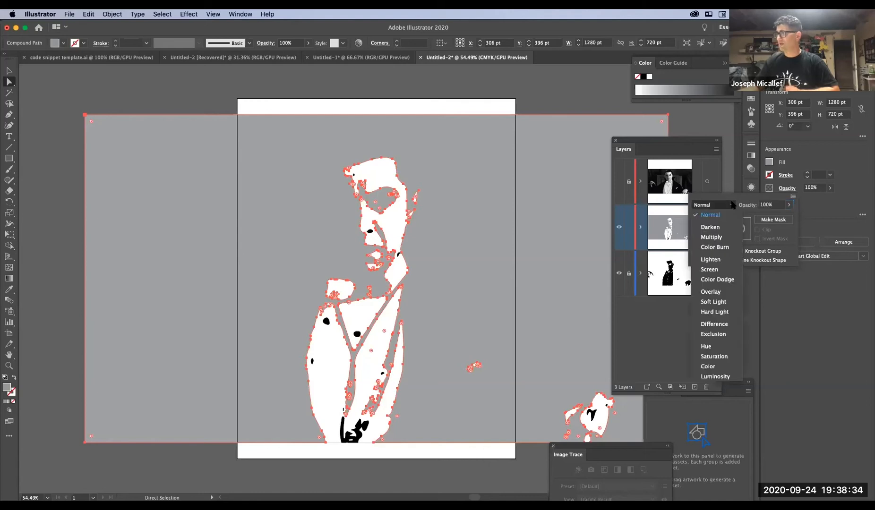
click(741, 203)
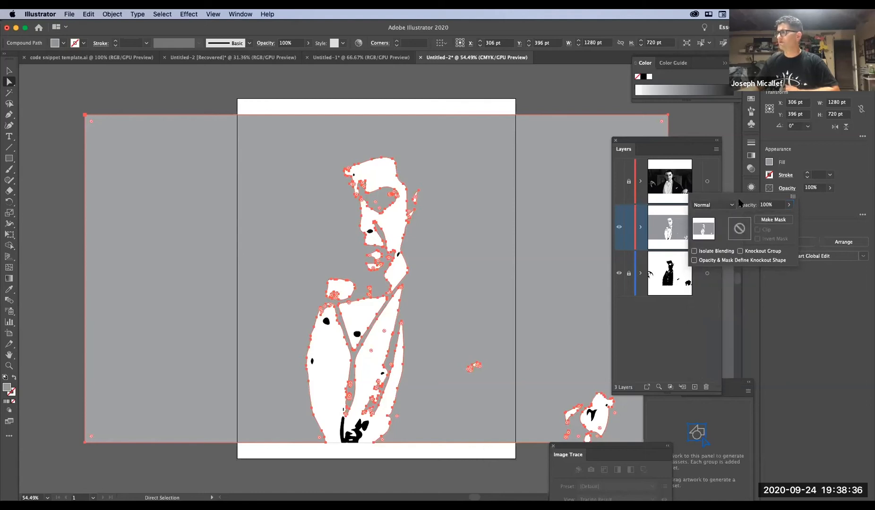
click(725, 205)
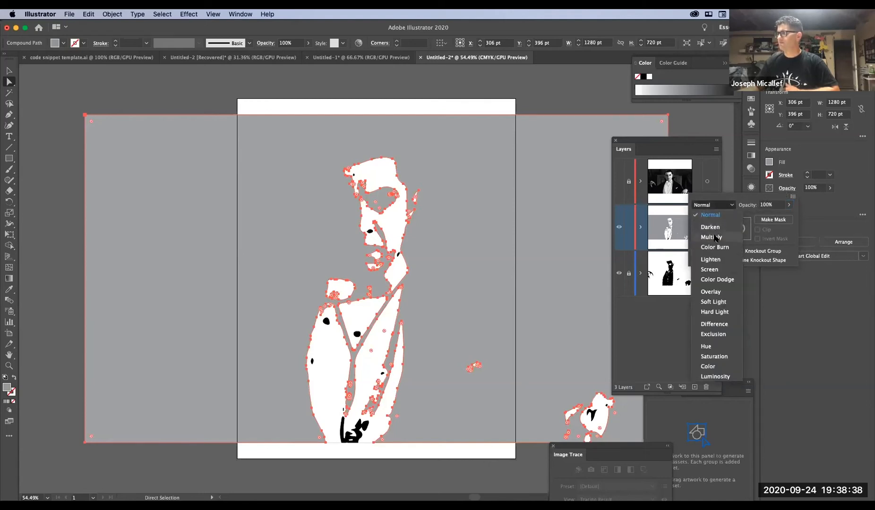
click(714, 236)
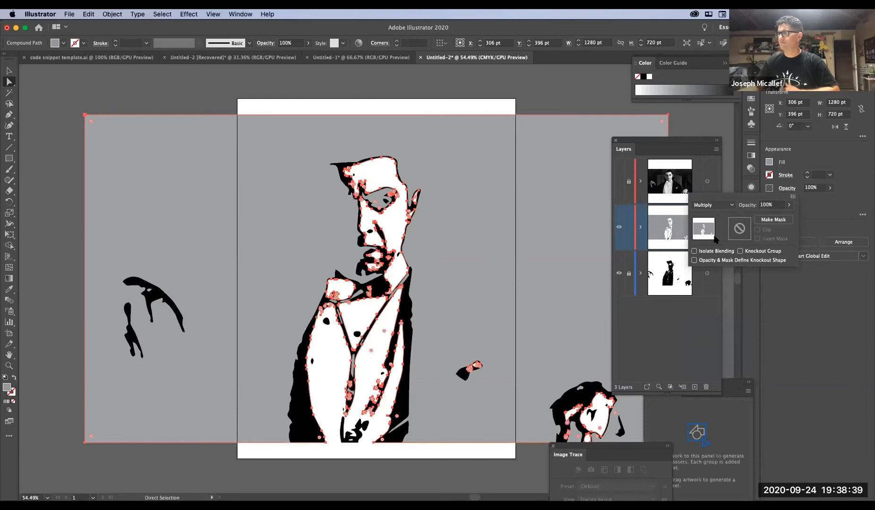
click(726, 180)
click(404, 94)
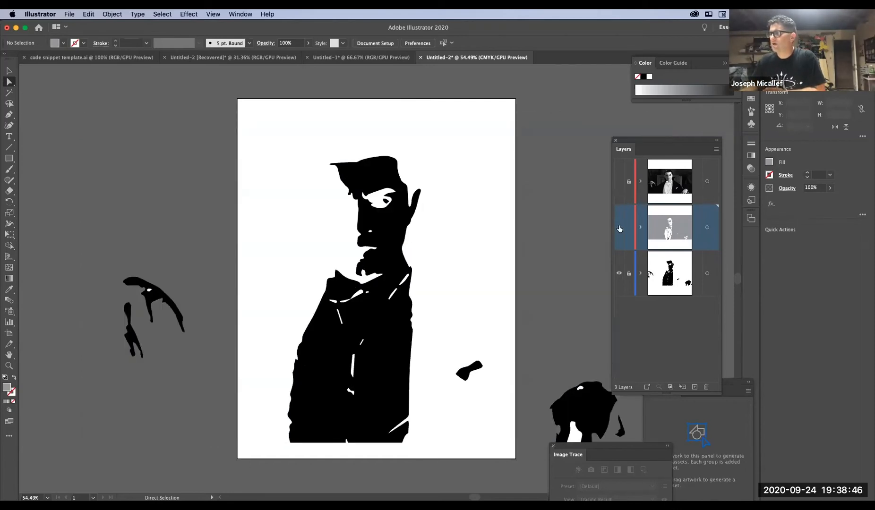
Toggle the middle layer's visibility to compare the blended artwork with the bottom tracing alone
click(619, 227)
click(618, 227)
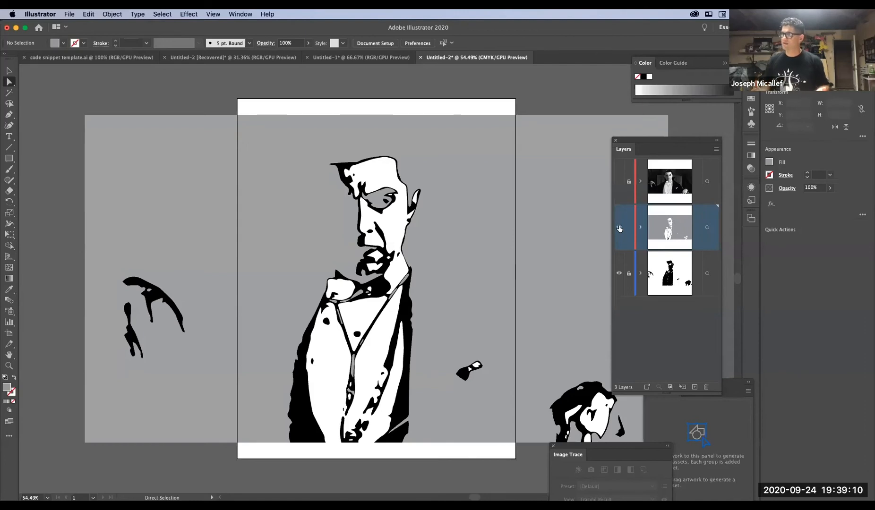
scroll(592, 212, down, 1)
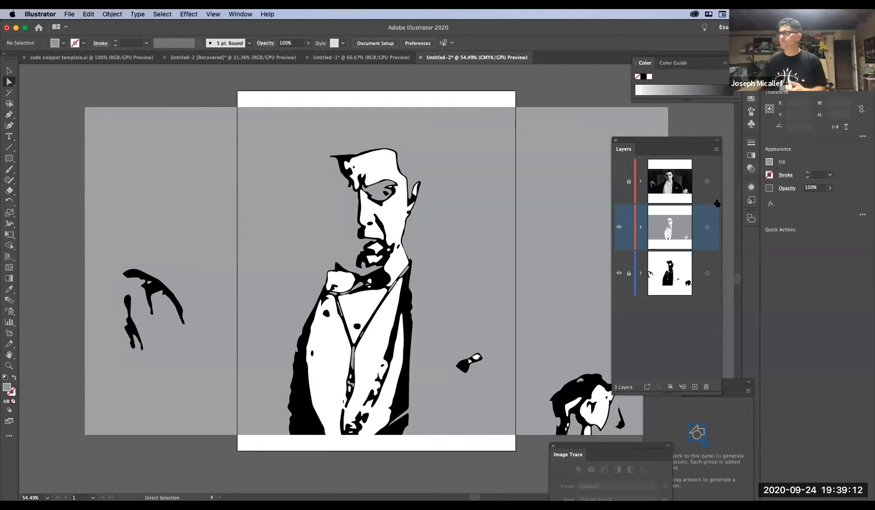
Try the Overlay and Lighten blending modes without any artwork selected
click(787, 189)
click(717, 205)
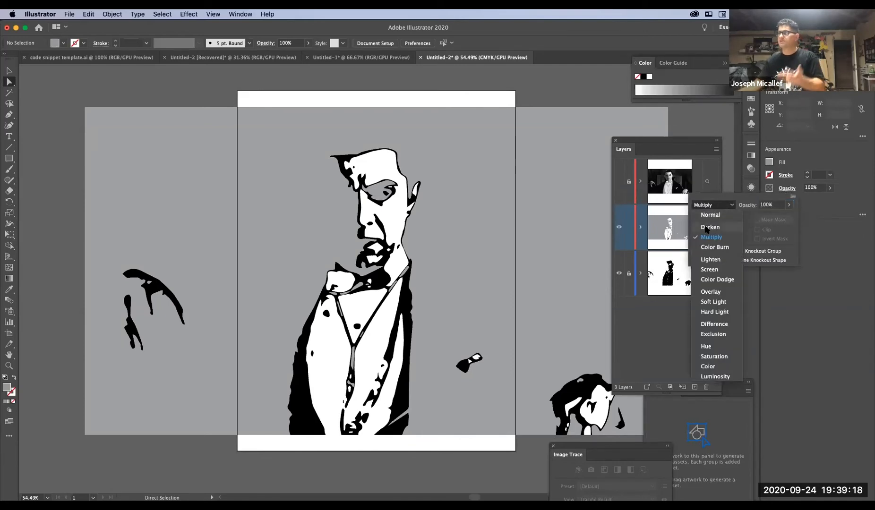
click(714, 292)
click(723, 207)
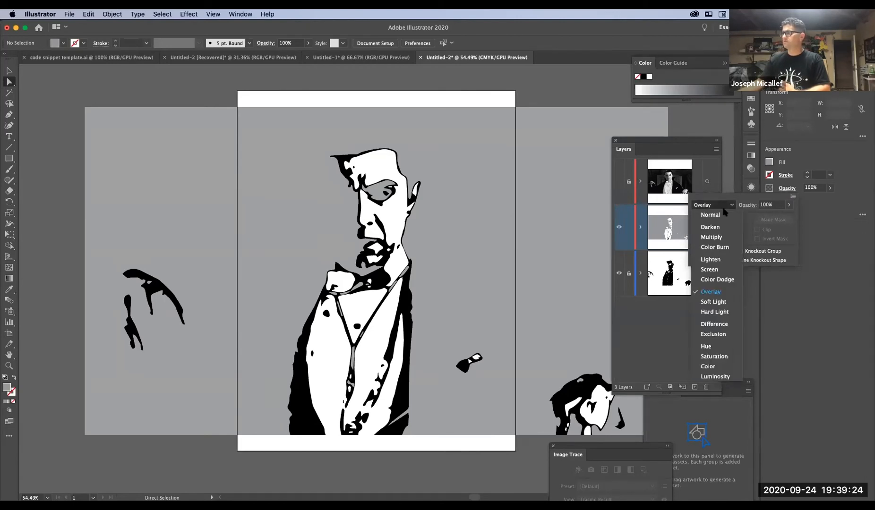
click(714, 259)
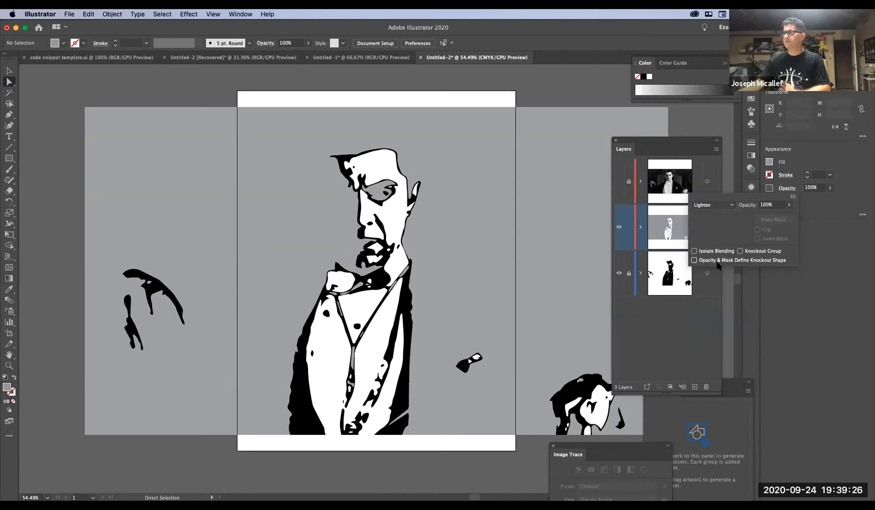
click(572, 216)
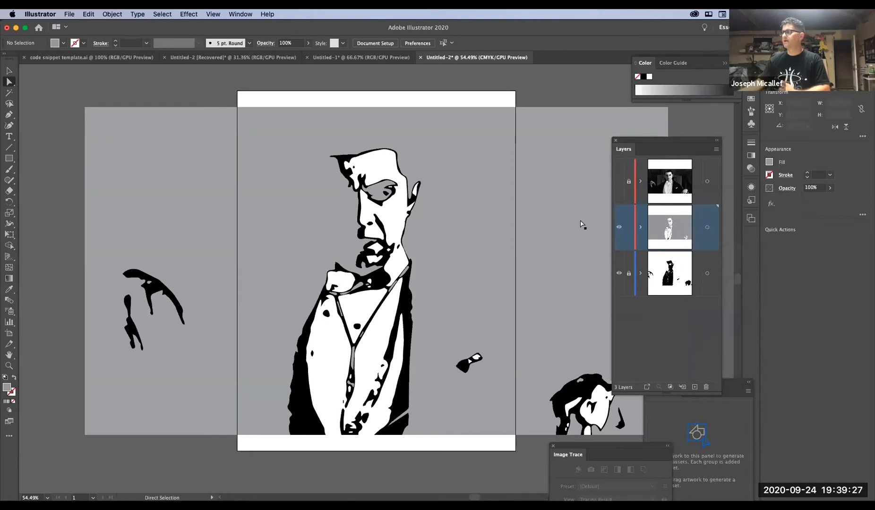
Target all artwork on the middle layer, try the Lighten blending mode, switch it to Difference, and deselect
click(706, 228)
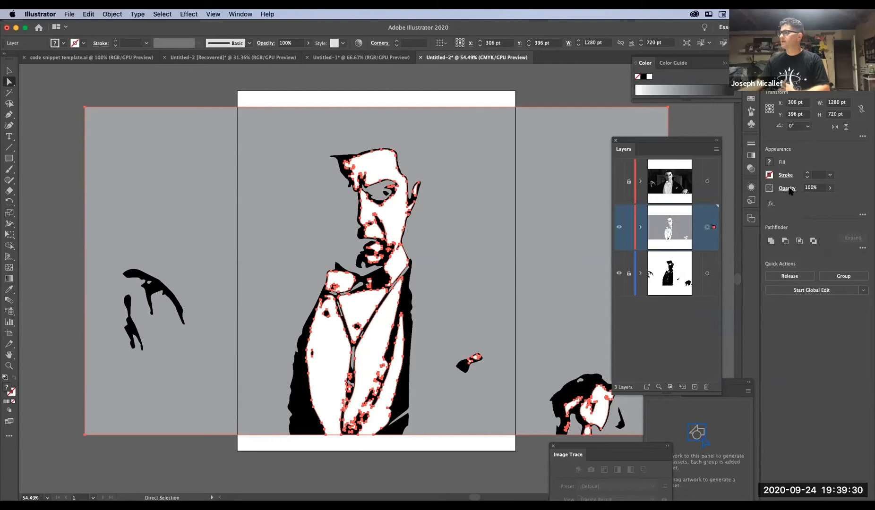
click(786, 188)
click(714, 205)
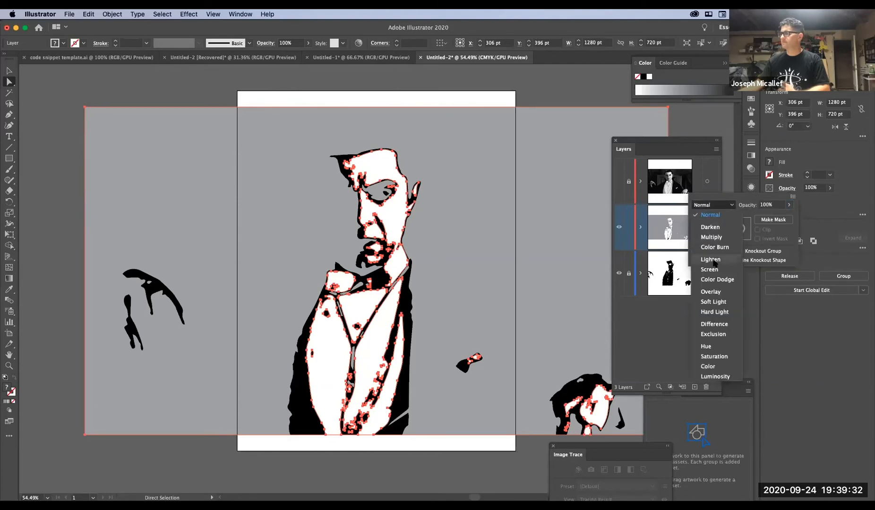
click(715, 262)
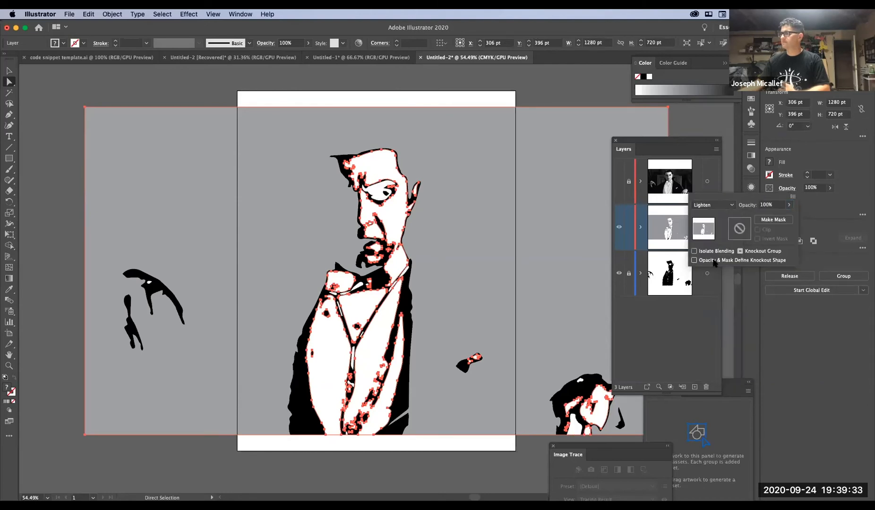
click(708, 206)
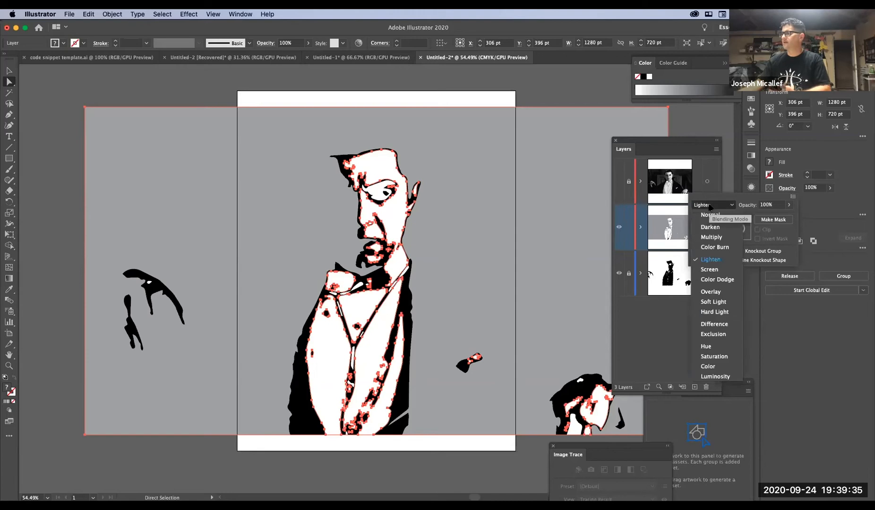
click(713, 325)
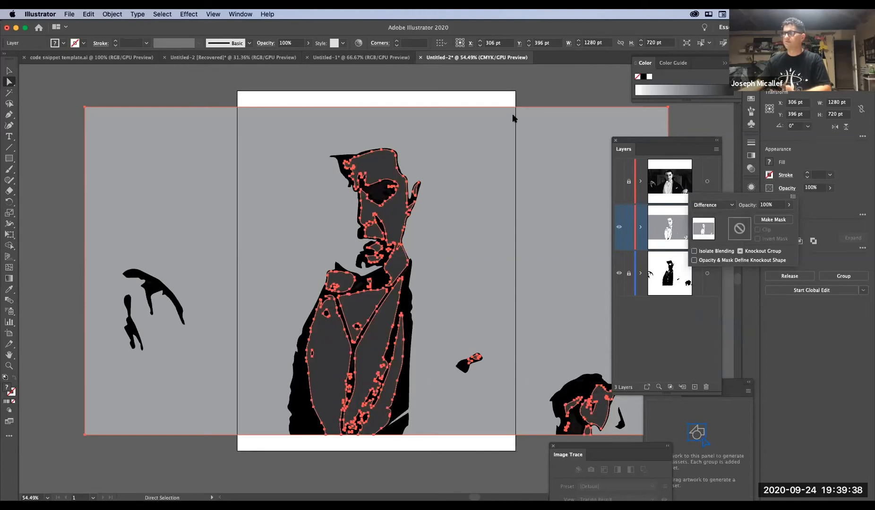
click(553, 101)
click(270, 86)
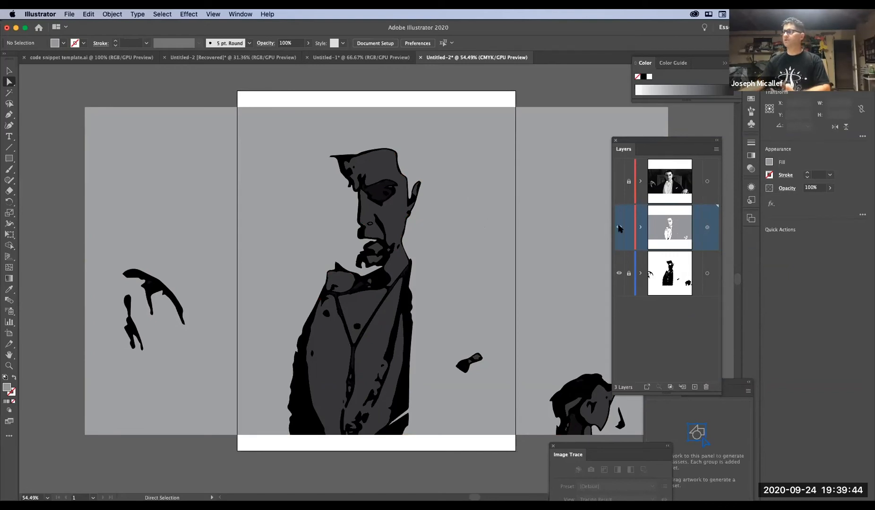
Shift the grey artwork on the middle layer slightly sideways so it sits offset from the bottom tracing, and deselect it
mouse_move(446, 257)
mouse_down()
mouse_move(458, 251)
mouse_move(461, 267)
mouse_up()
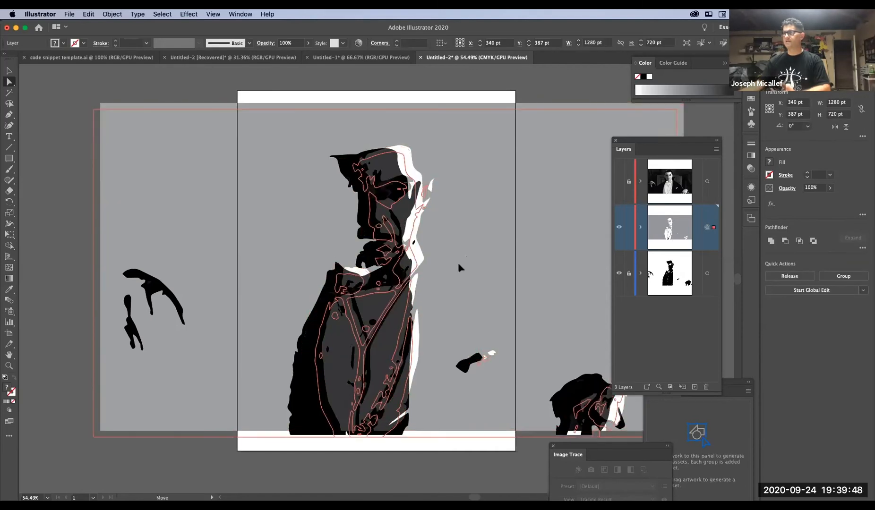
click(372, 95)
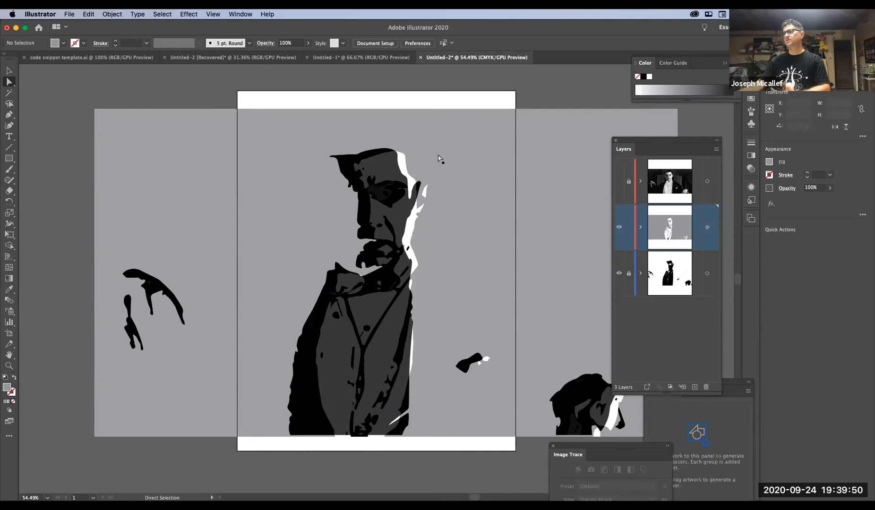
drag(469, 213, 466, 212)
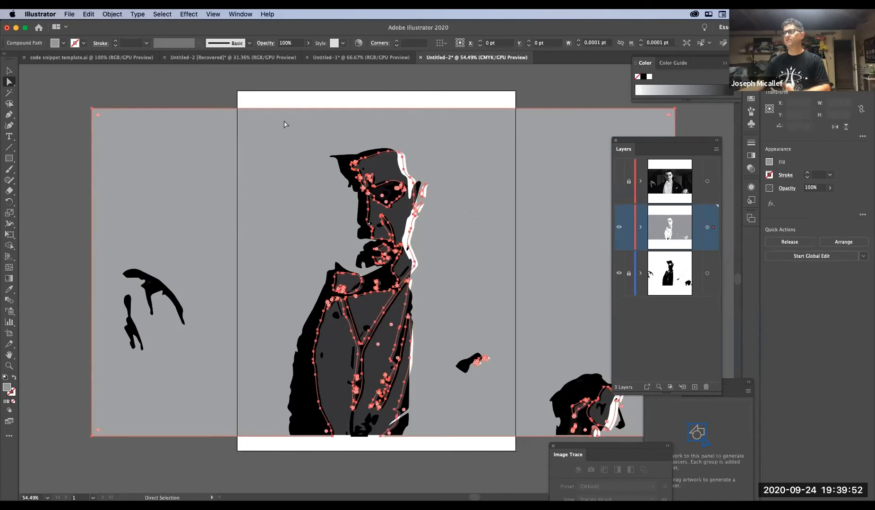
click(253, 82)
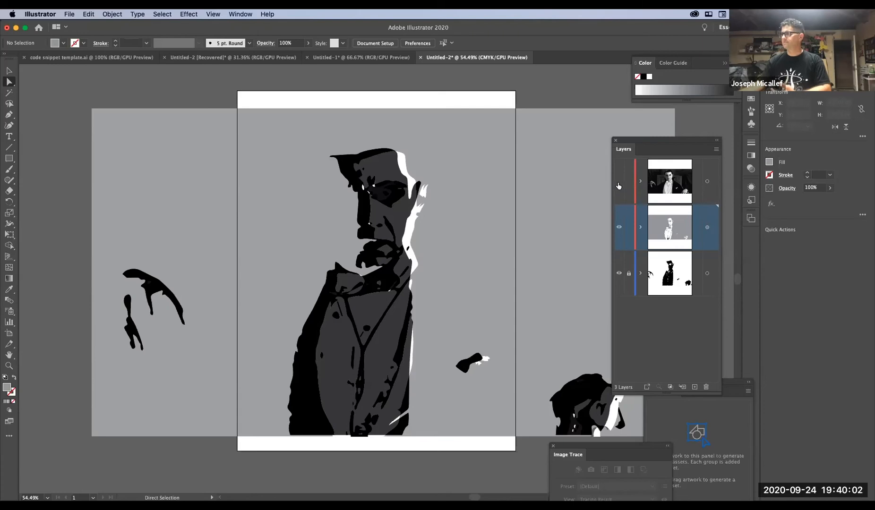
Show and unlock the top photo layer, lock the middle layer, and make the photo layer active
click(618, 181)
click(629, 227)
click(689, 183)
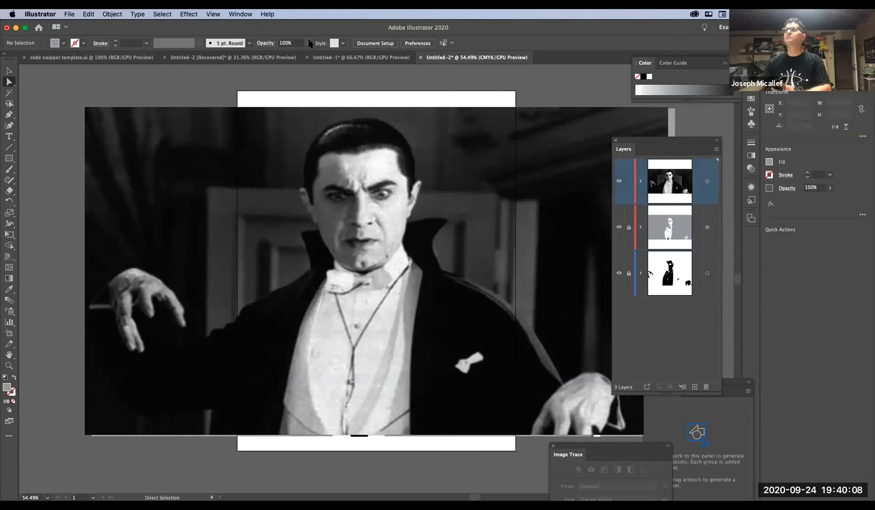
Trace the portrait photo on the top layer with the default Image Trace preset and expand the tracing
click(707, 182)
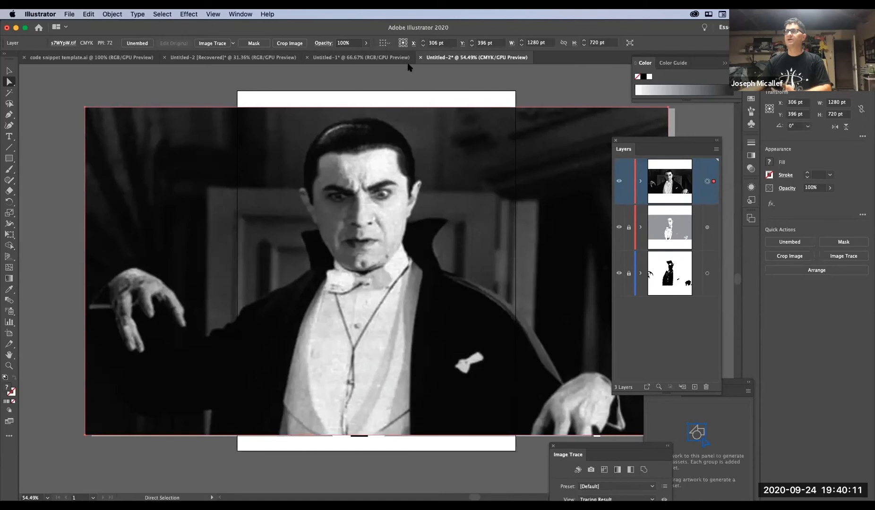
click(214, 43)
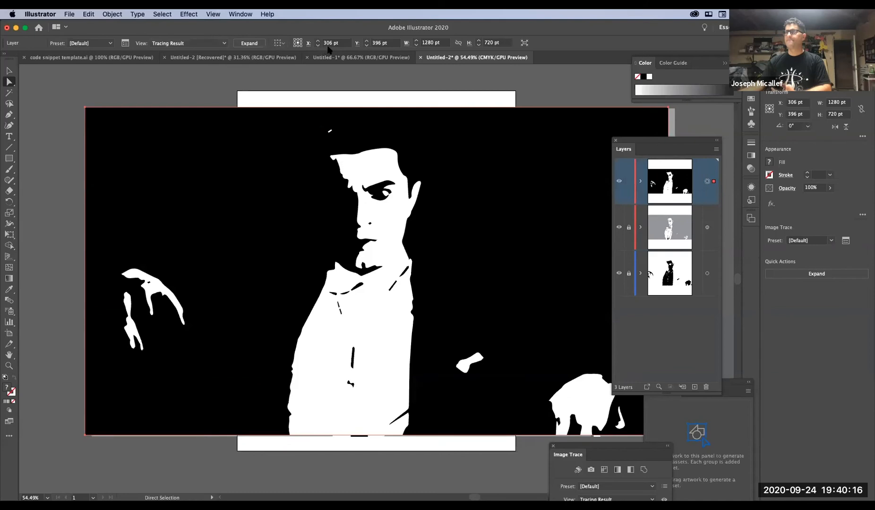
click(249, 43)
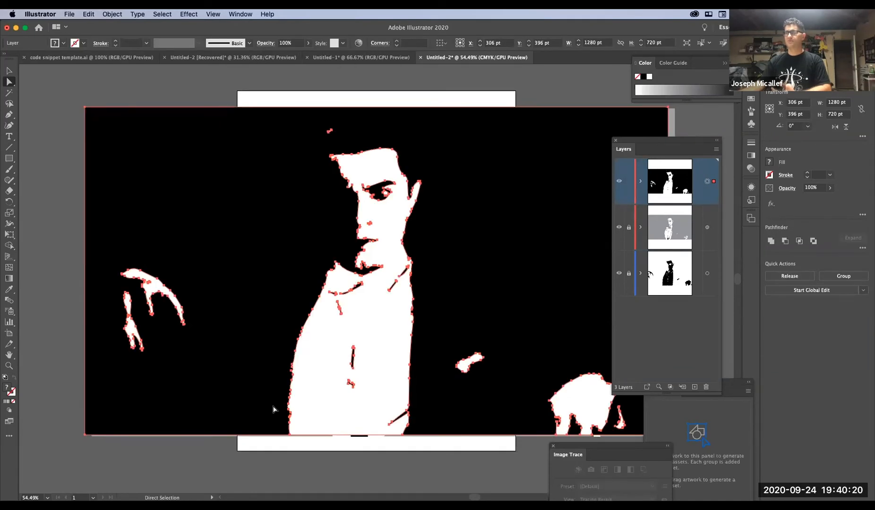
Delete the large white figure shape from the expanded top tracing
key(super+shift+a)
click(314, 380)
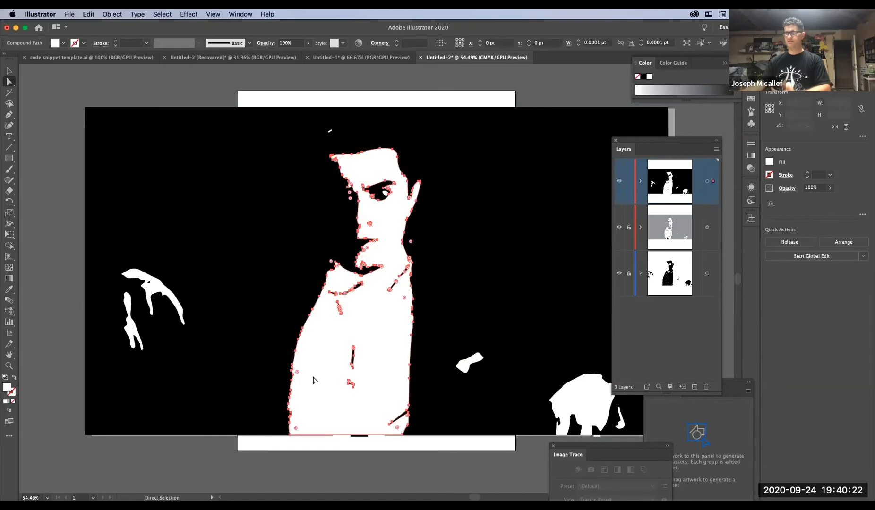
key(Delete)
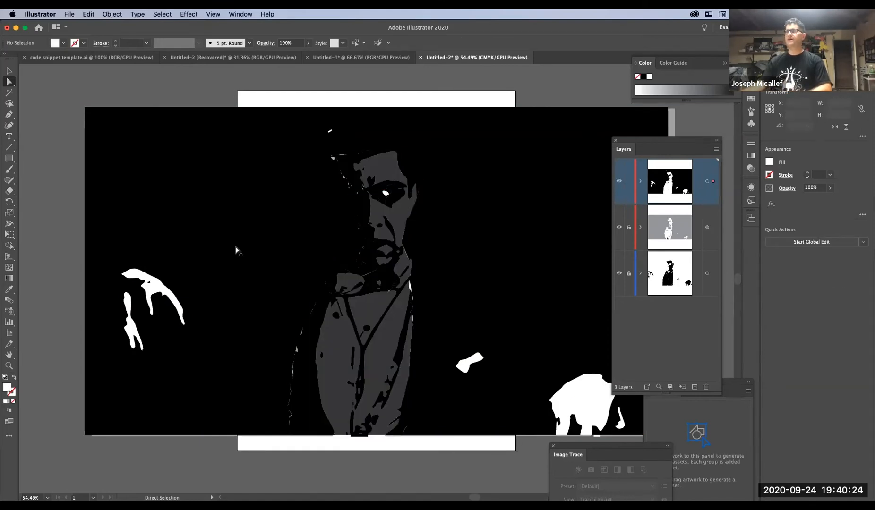
Select the black background compound path and try to place text inside it with the Area Type tool
click(236, 248)
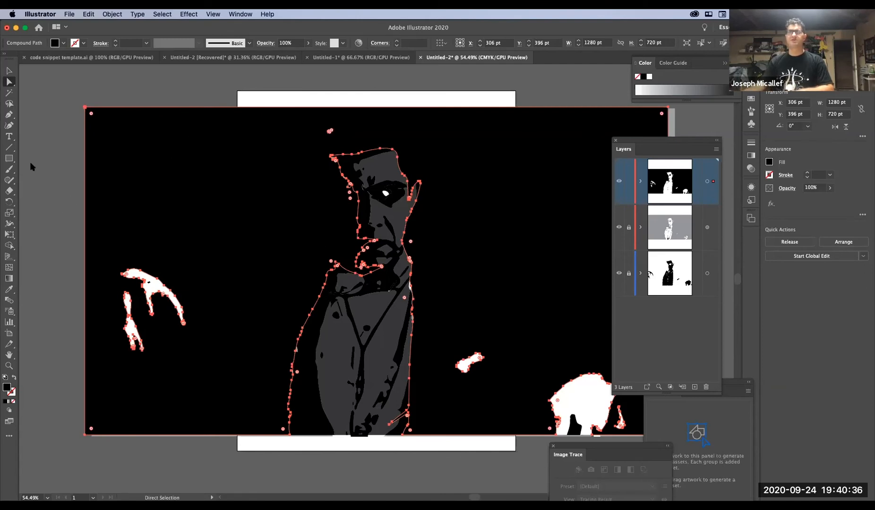
click(8, 137)
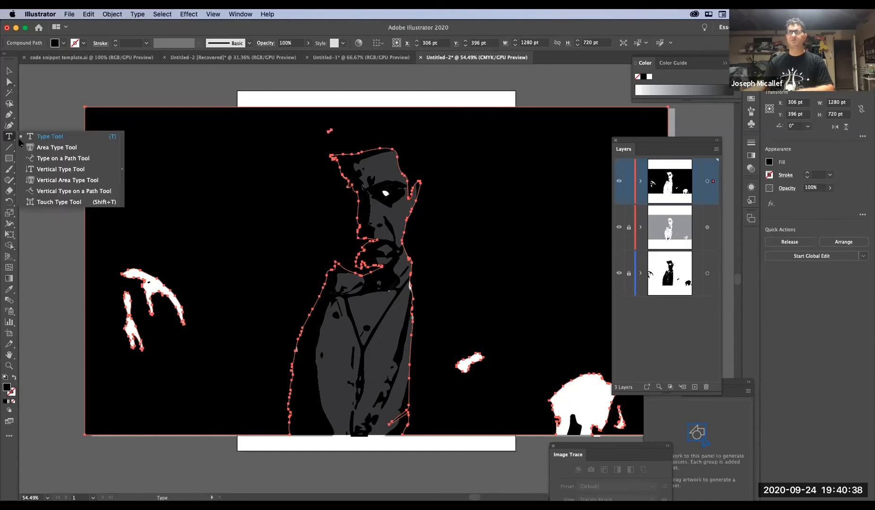
click(49, 148)
click(116, 115)
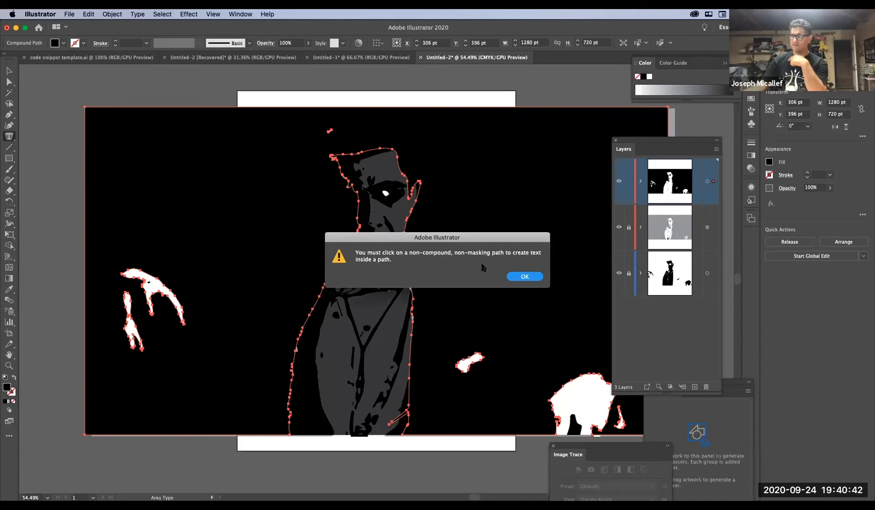
click(517, 278)
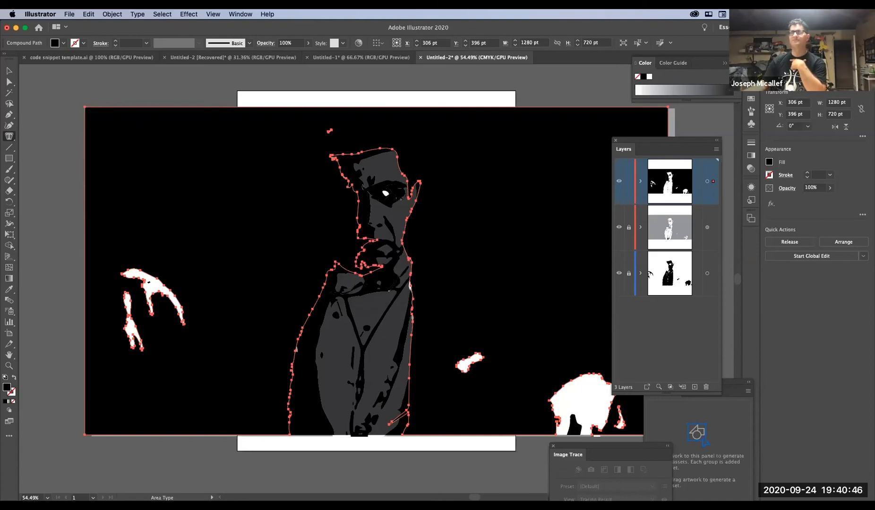
Release the black background's compound path and try placing area type inside it
click(97, 16)
mouse_move(102, 17)
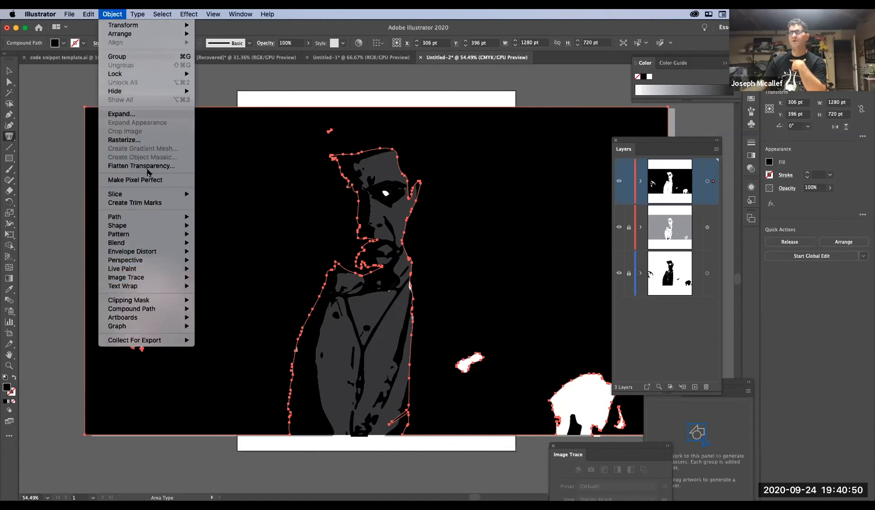
mouse_move(158, 309)
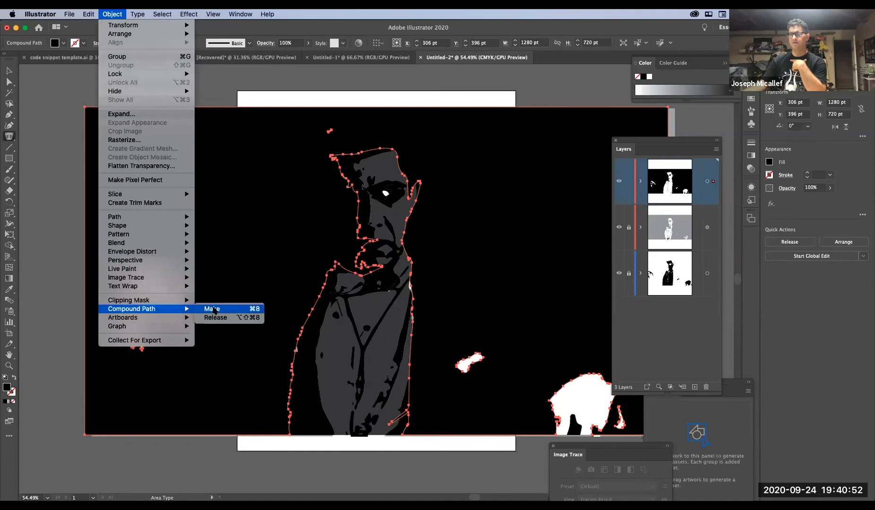
click(216, 317)
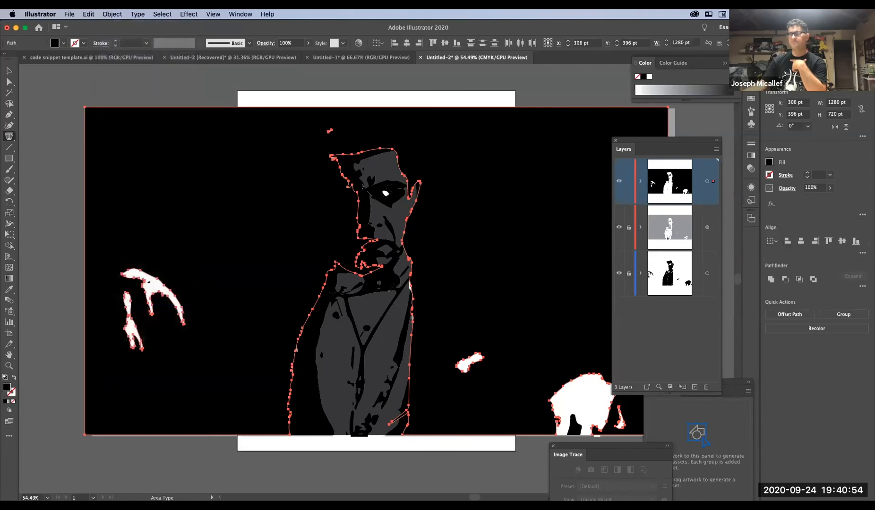
click(122, 135)
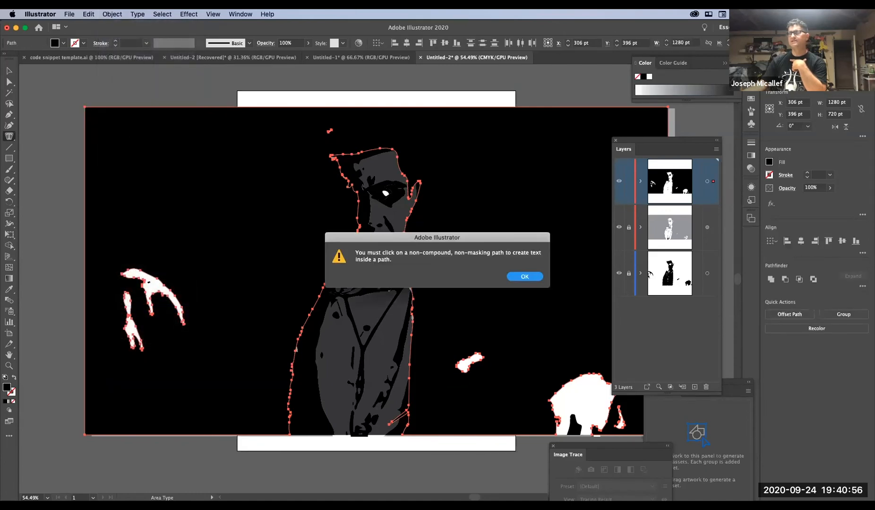
click(536, 276)
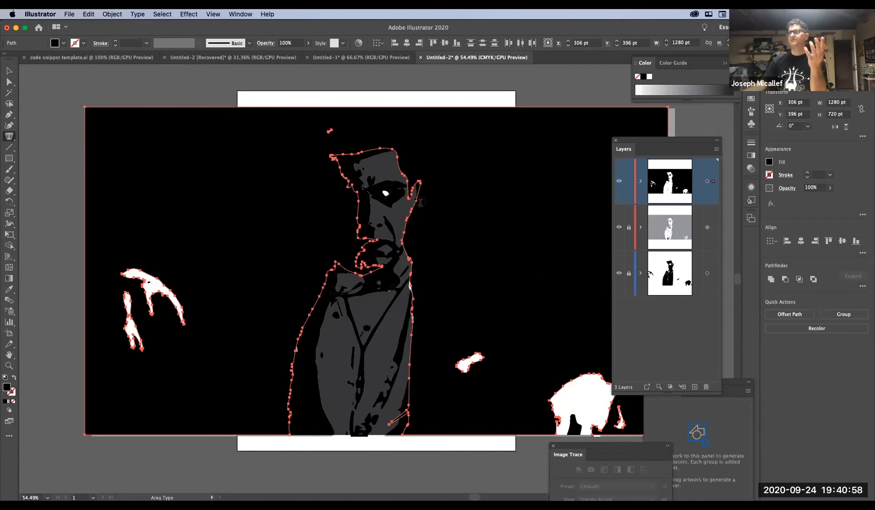
Try again to place area type near the upper corner of the released black background path
click(112, 13)
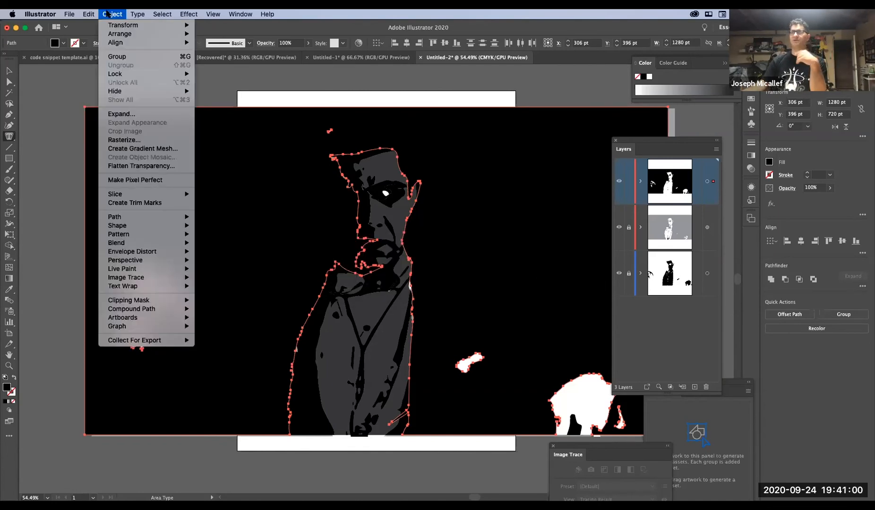
click(111, 13)
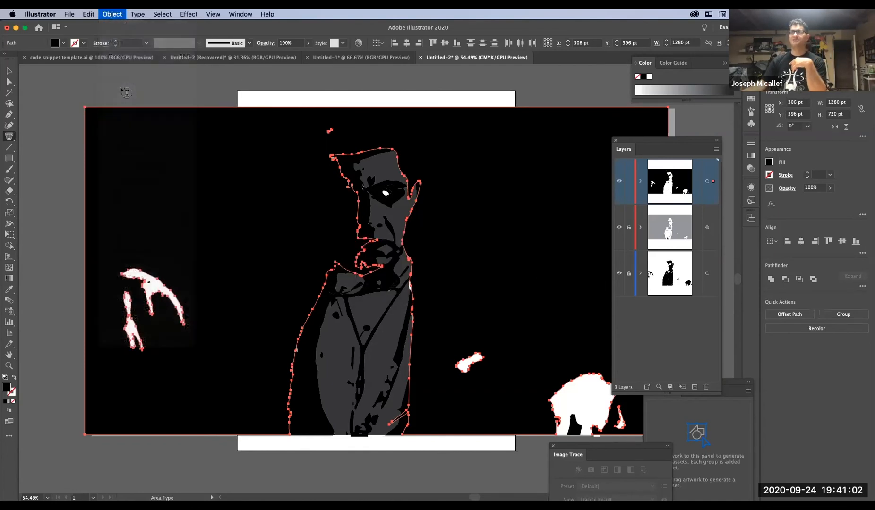
click(111, 14)
click(111, 14)
click(112, 14)
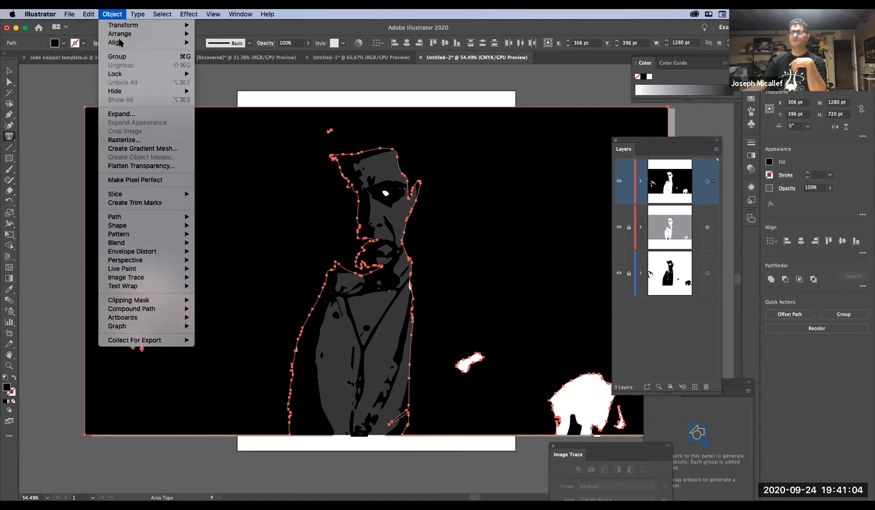
key(Escape)
click(120, 120)
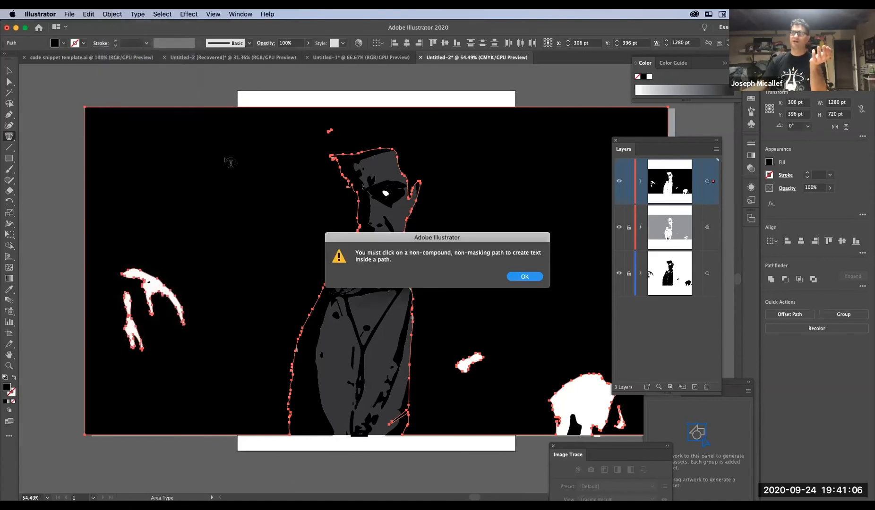
key(Return)
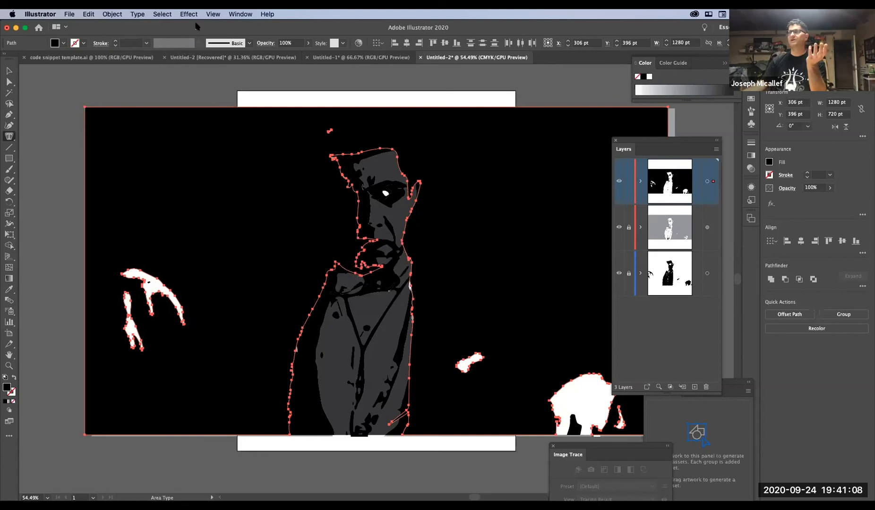
click(112, 14)
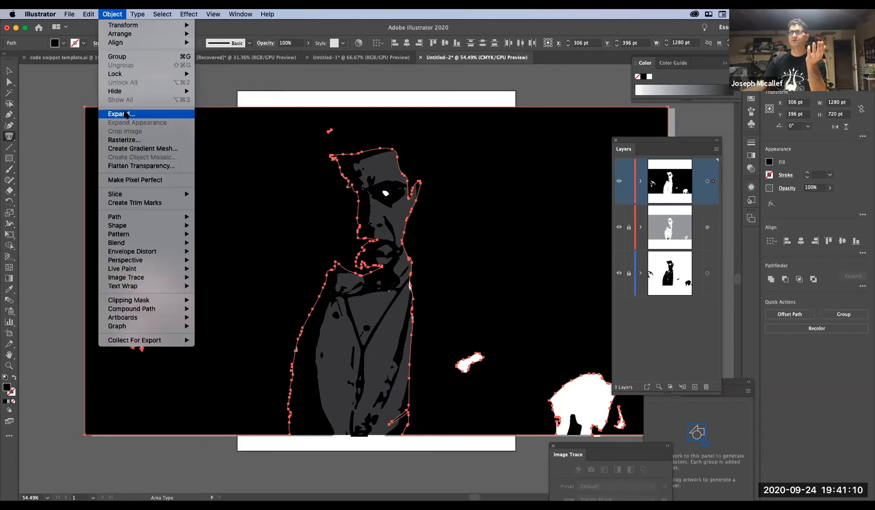
click(111, 14)
click(111, 13)
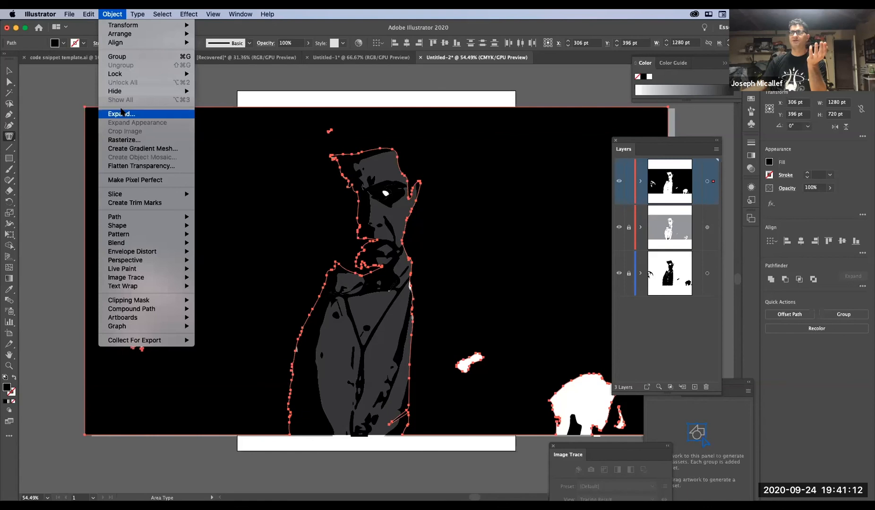
key(Escape)
click(113, 117)
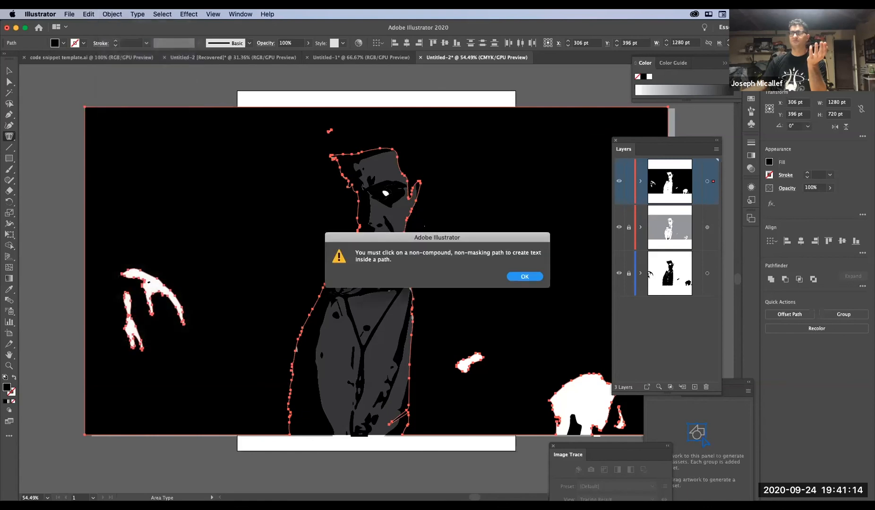
click(525, 276)
Fill the black background path with lorem ipsum area type from its upper edge
click(112, 14)
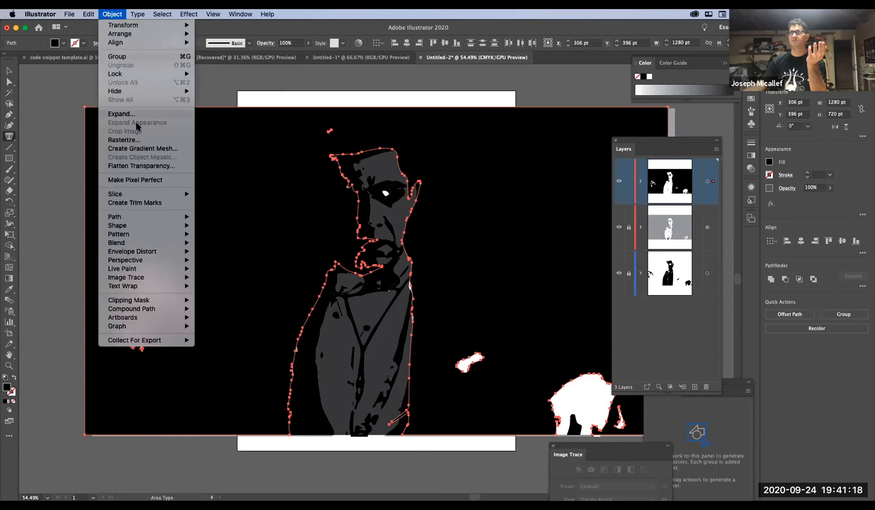
click(112, 15)
click(112, 14)
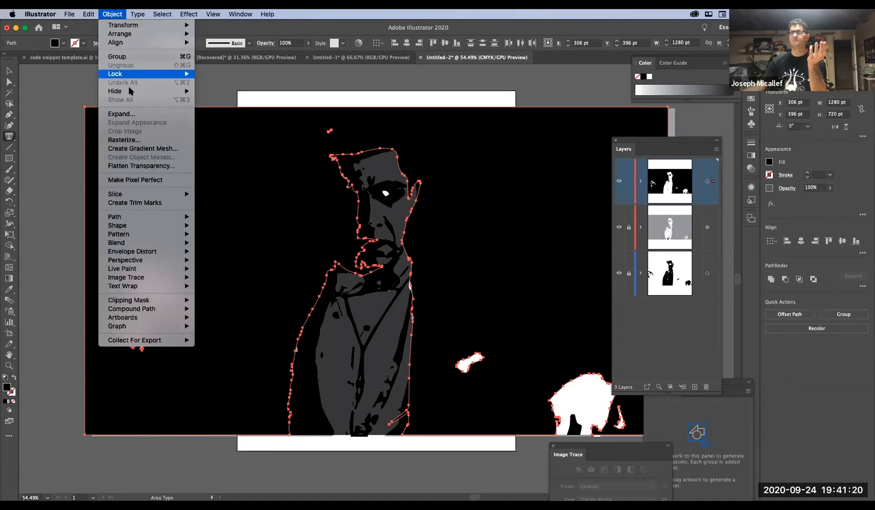
click(117, 113)
click(113, 111)
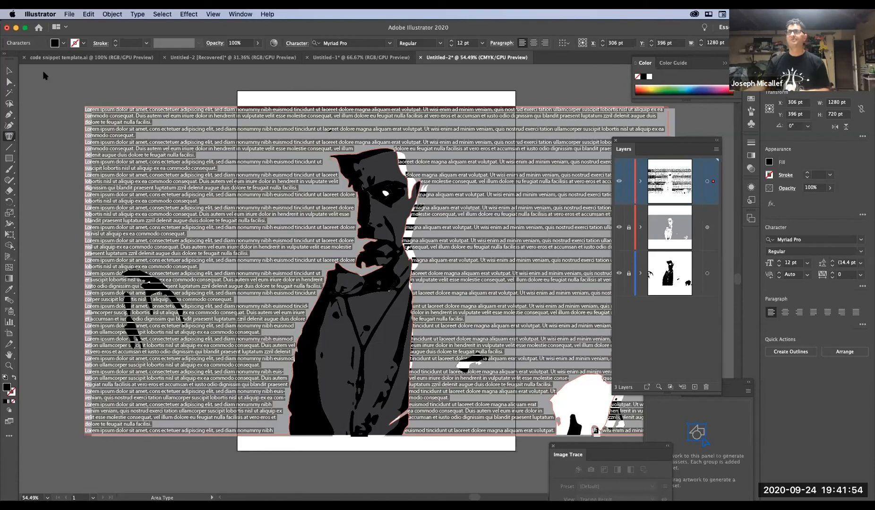
click(112, 14)
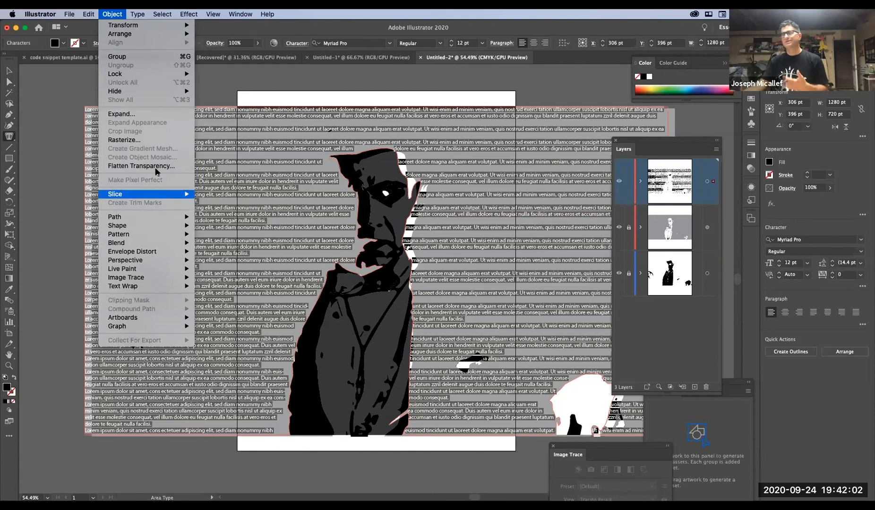
key(Escape)
click(109, 15)
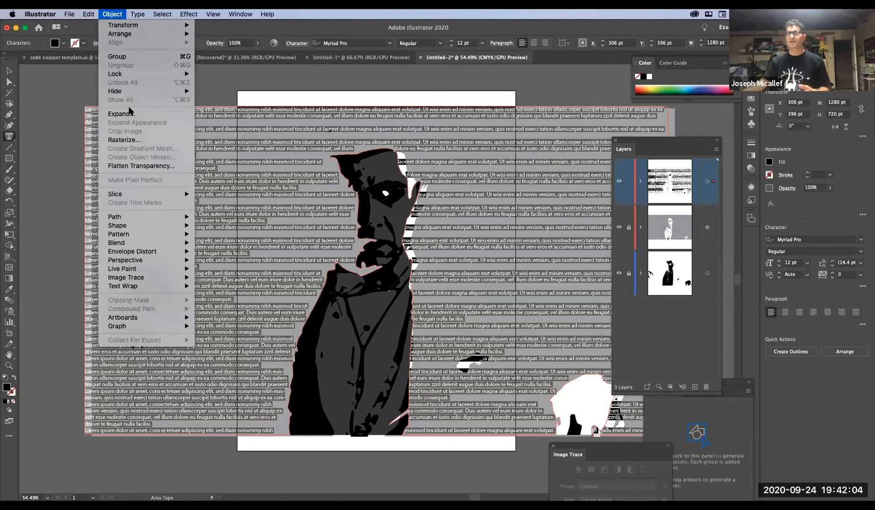
click(213, 86)
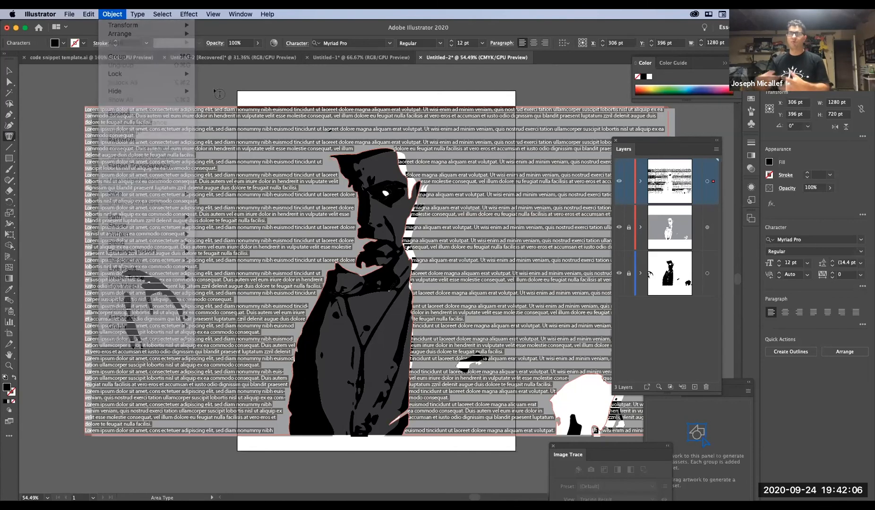